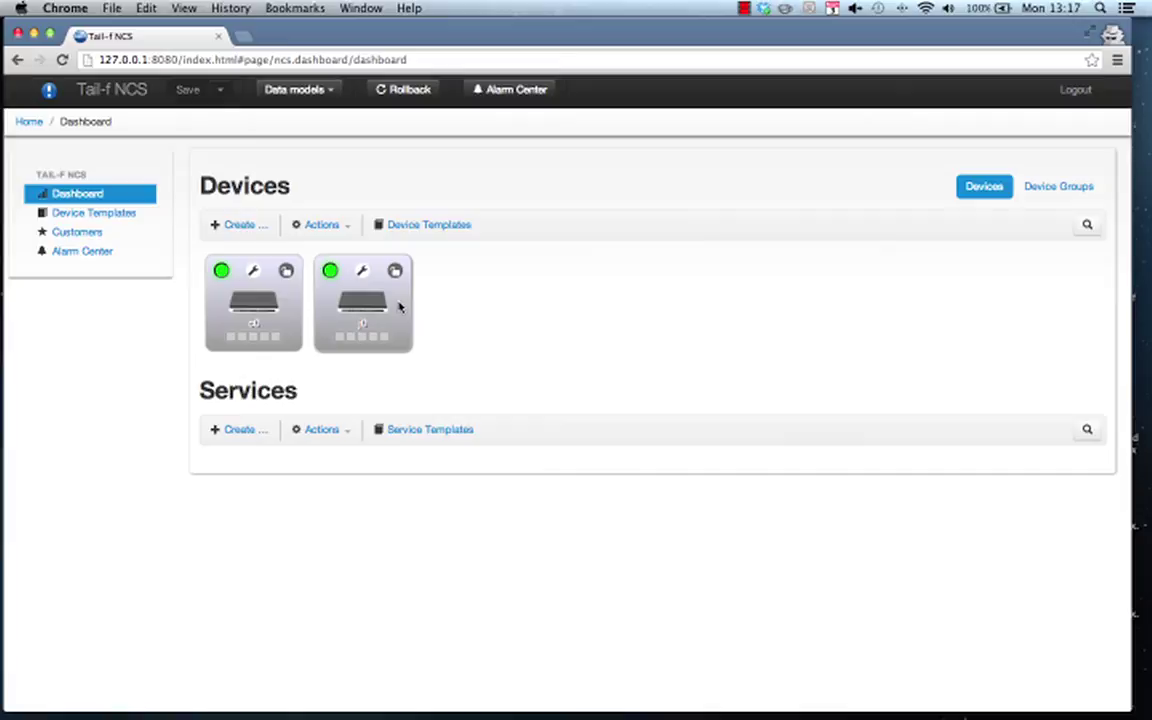
key(super+Tab)
key(super+Tab)
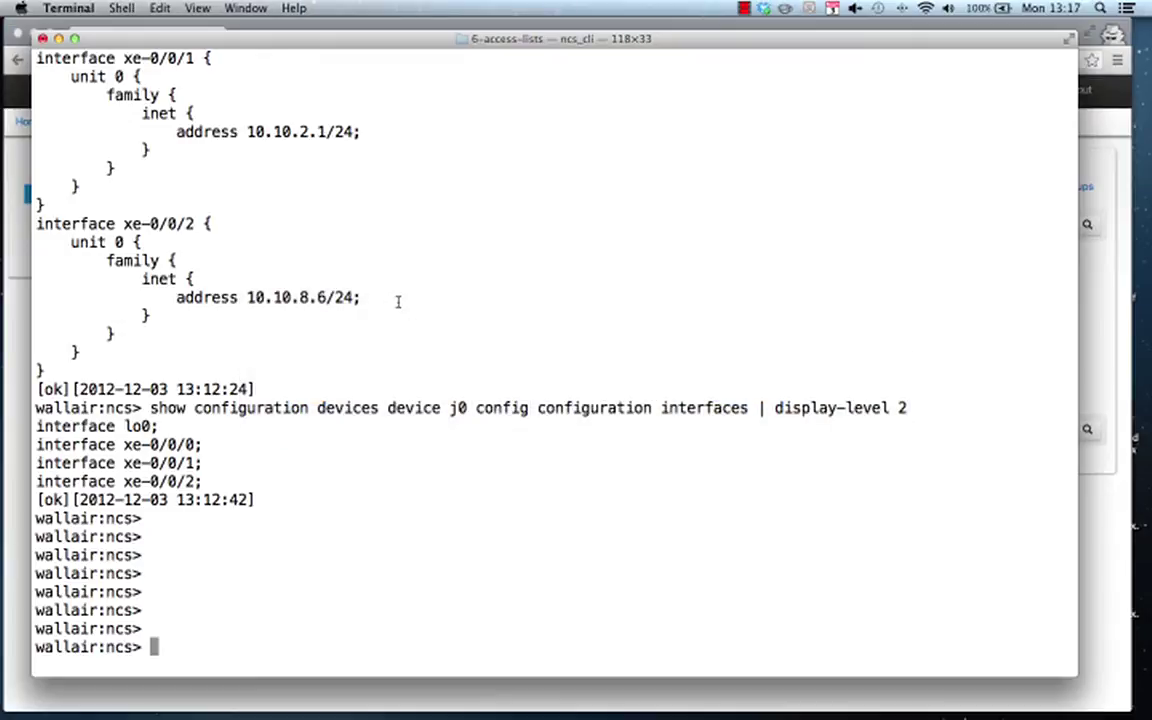
key(super+Tab)
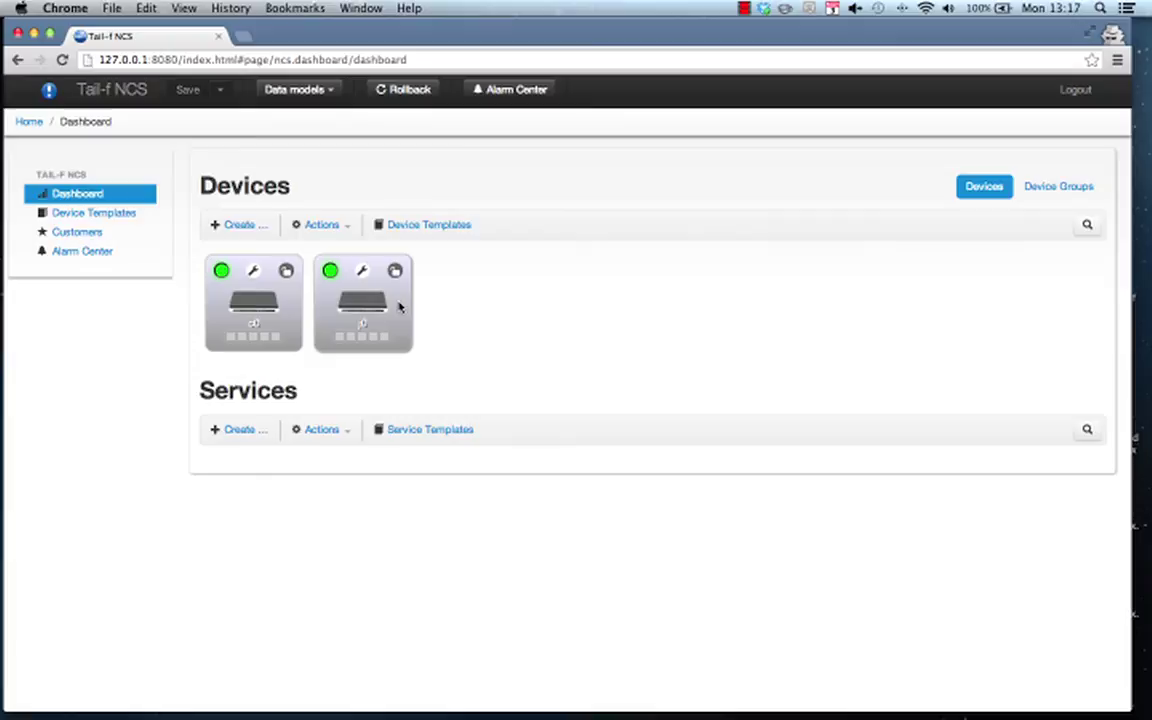
Step: Run Sync from all devices, confirm it, and dismiss the c0/j0 true results
click(348, 231)
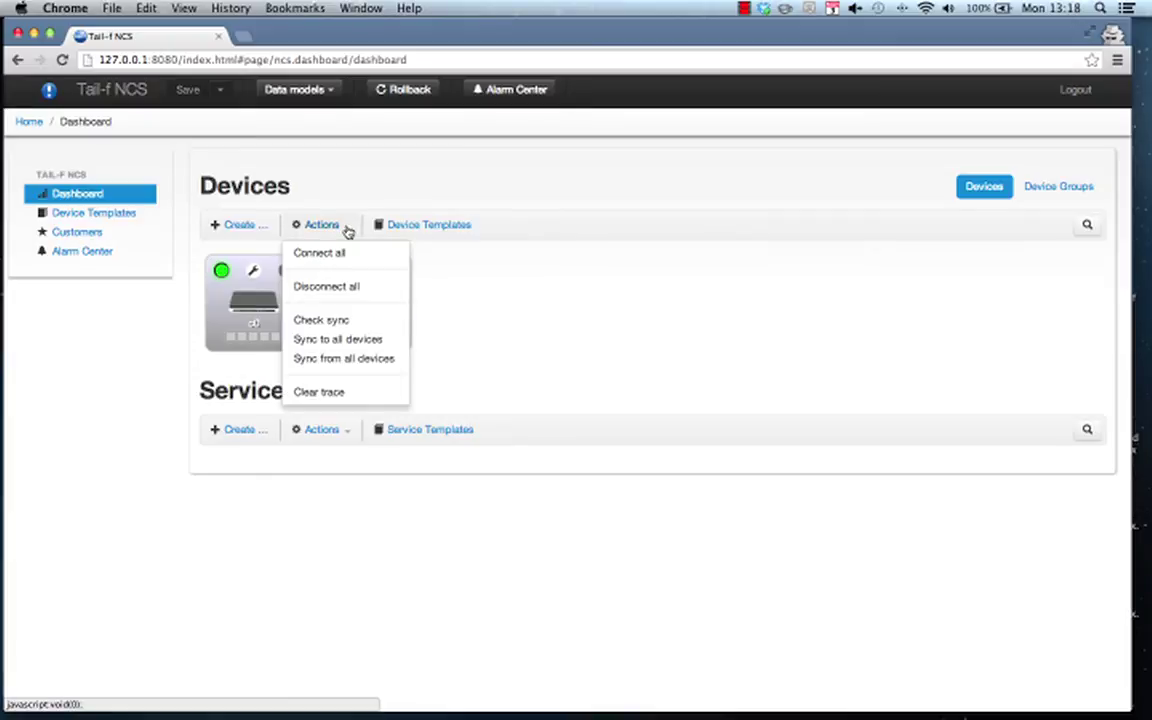
click(383, 362)
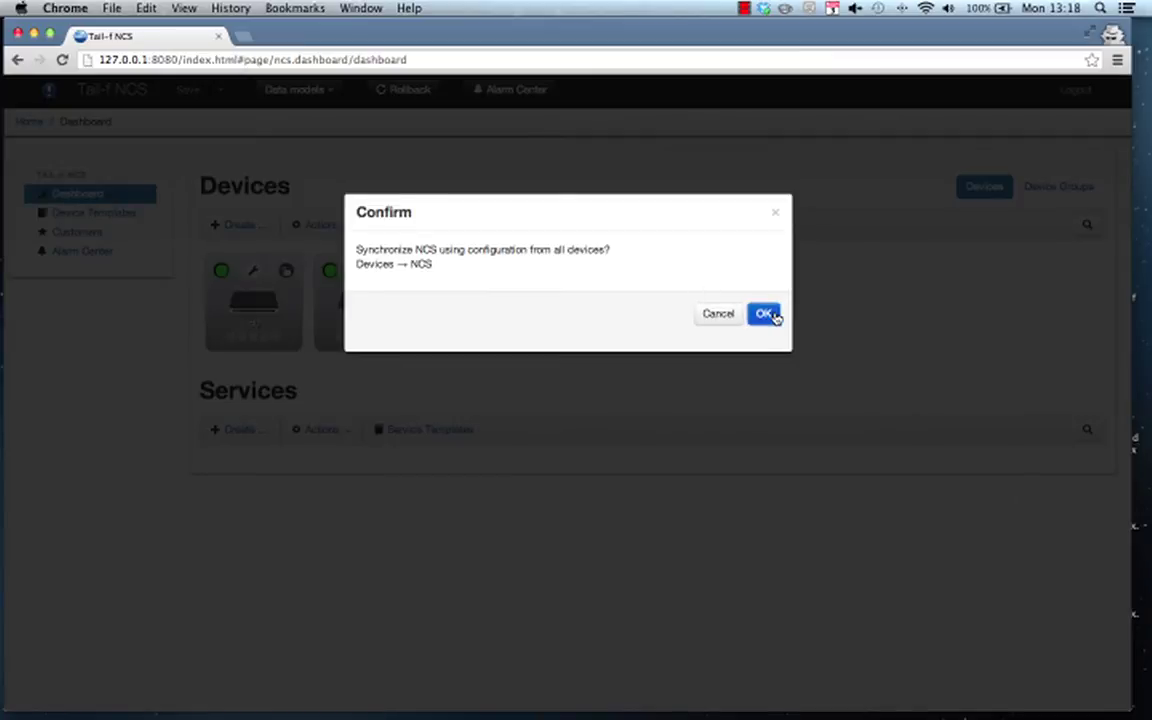
click(764, 314)
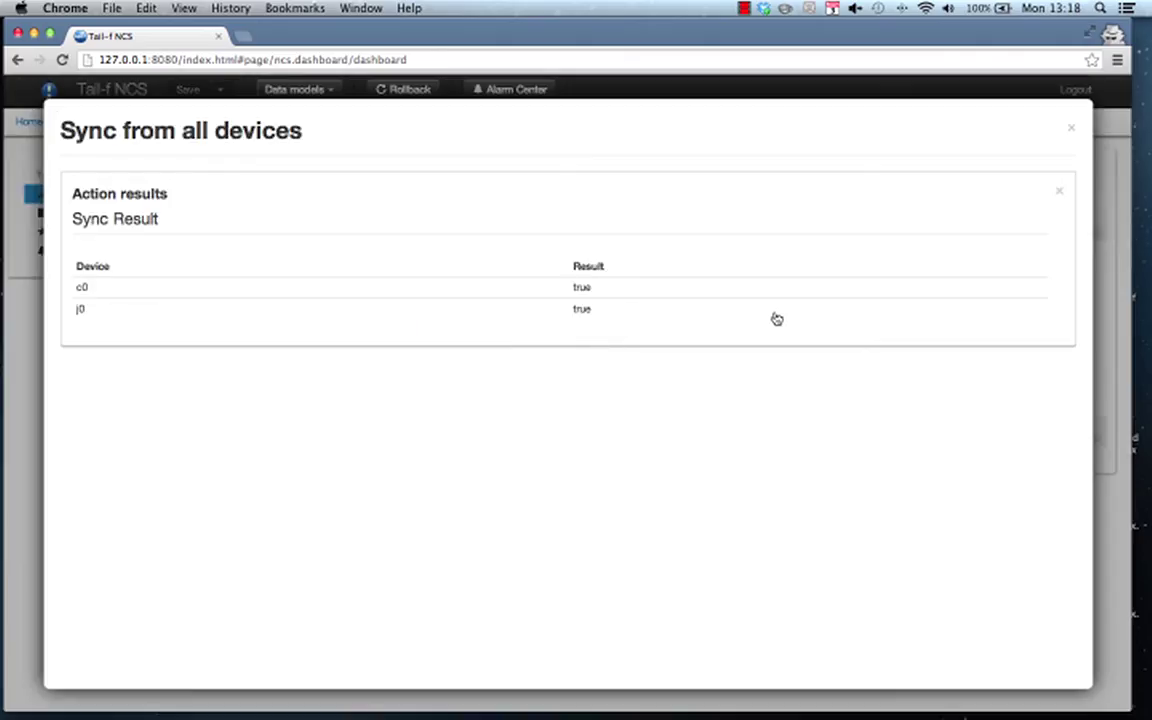
click(1071, 128)
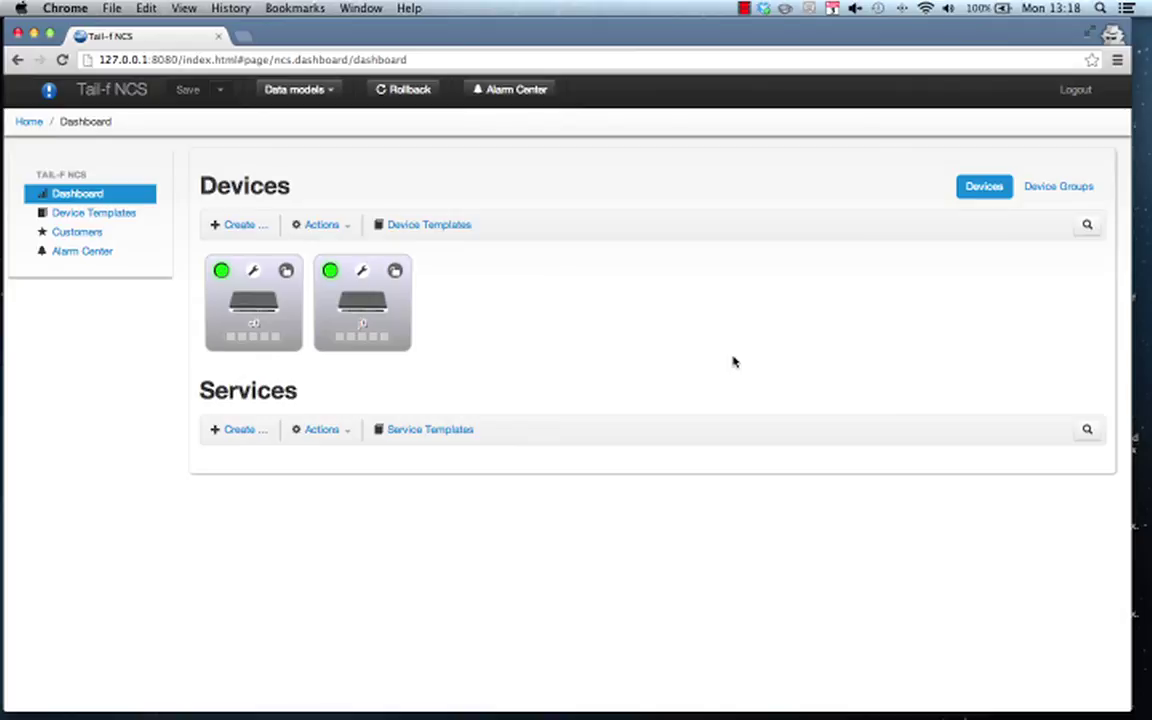
click(250, 305)
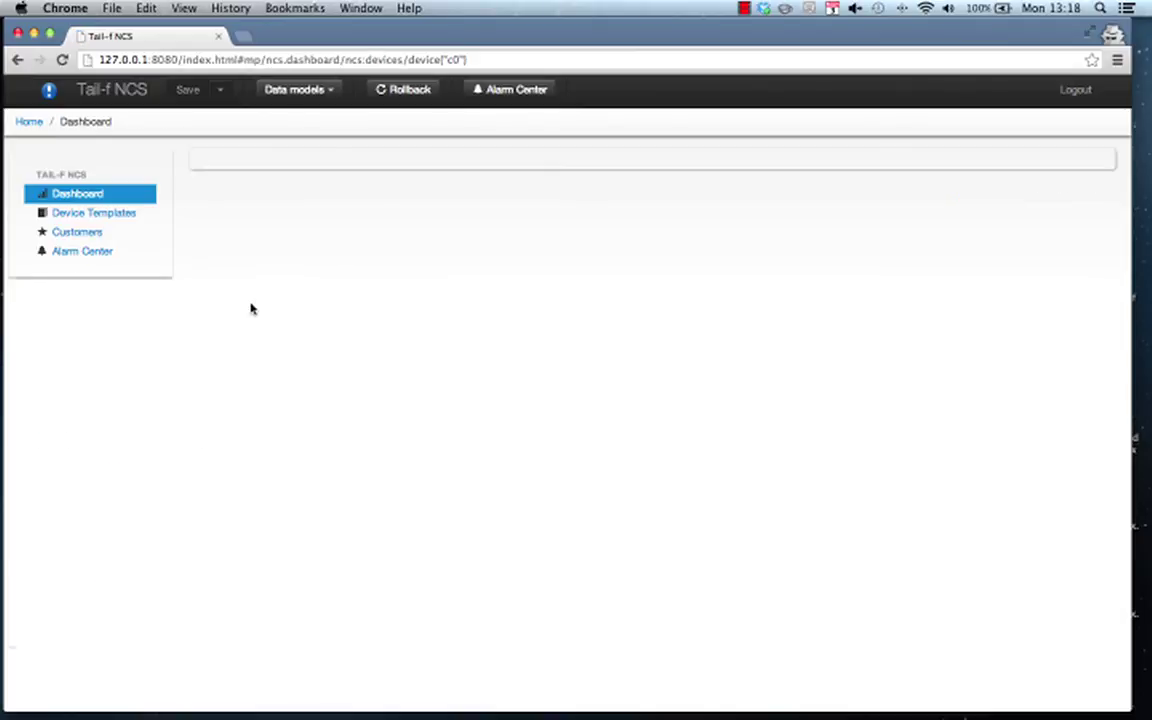
click(64, 354)
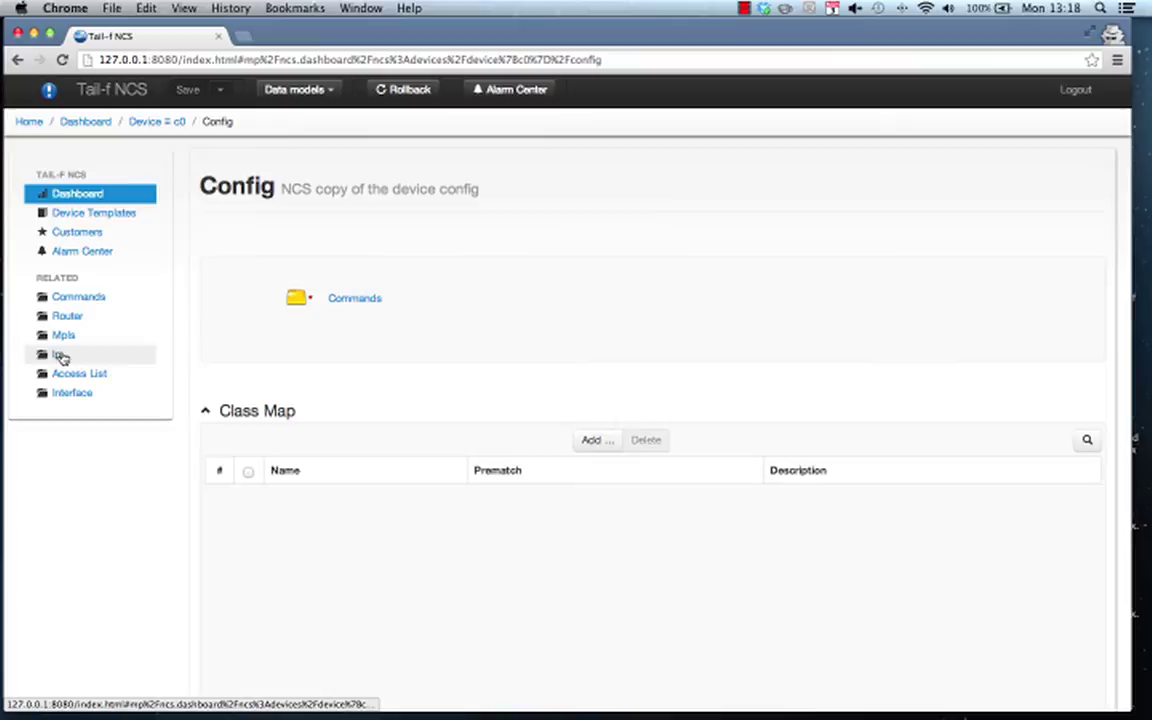
scroll(446, 319, down, 5)
scroll(446, 319, down, 5)
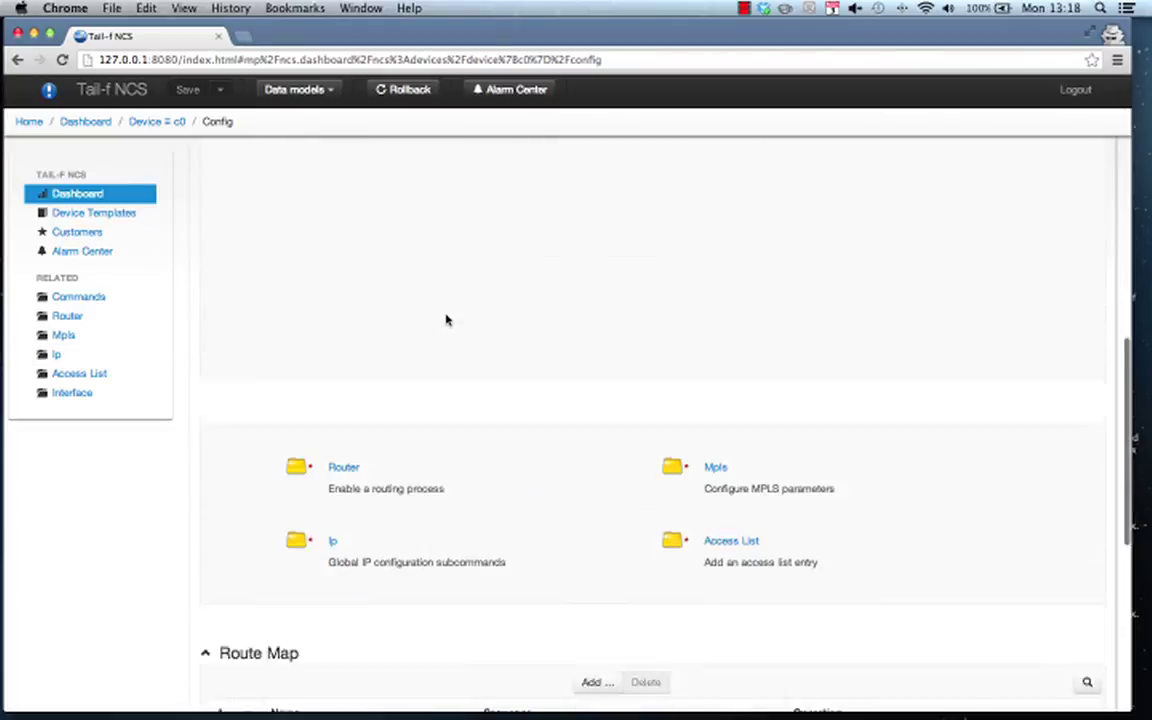
scroll(446, 320, down, 3)
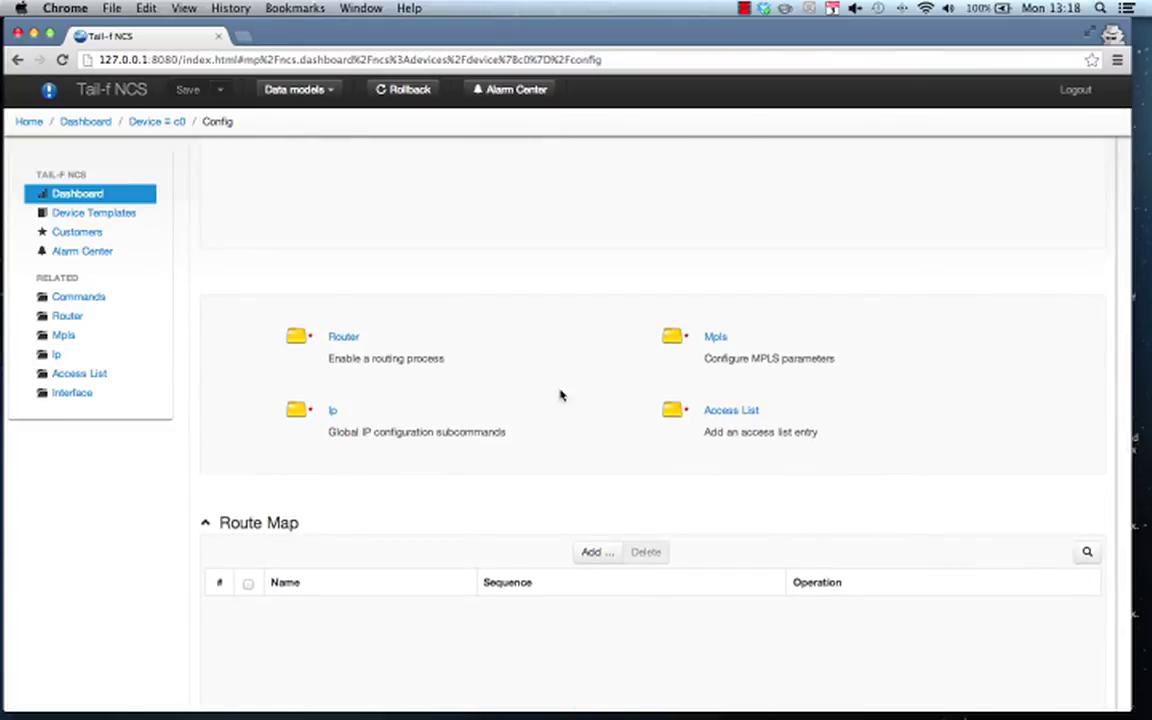
scroll(507, 428, down, 5)
click(346, 596)
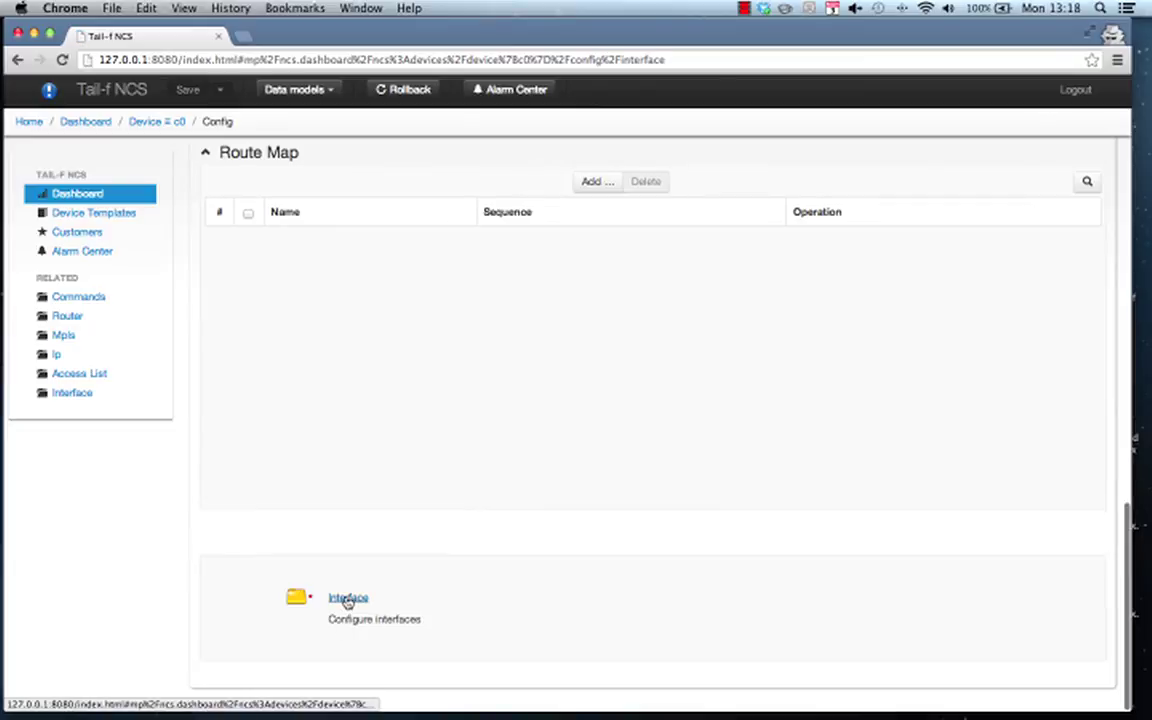
scroll(473, 458, down, 3)
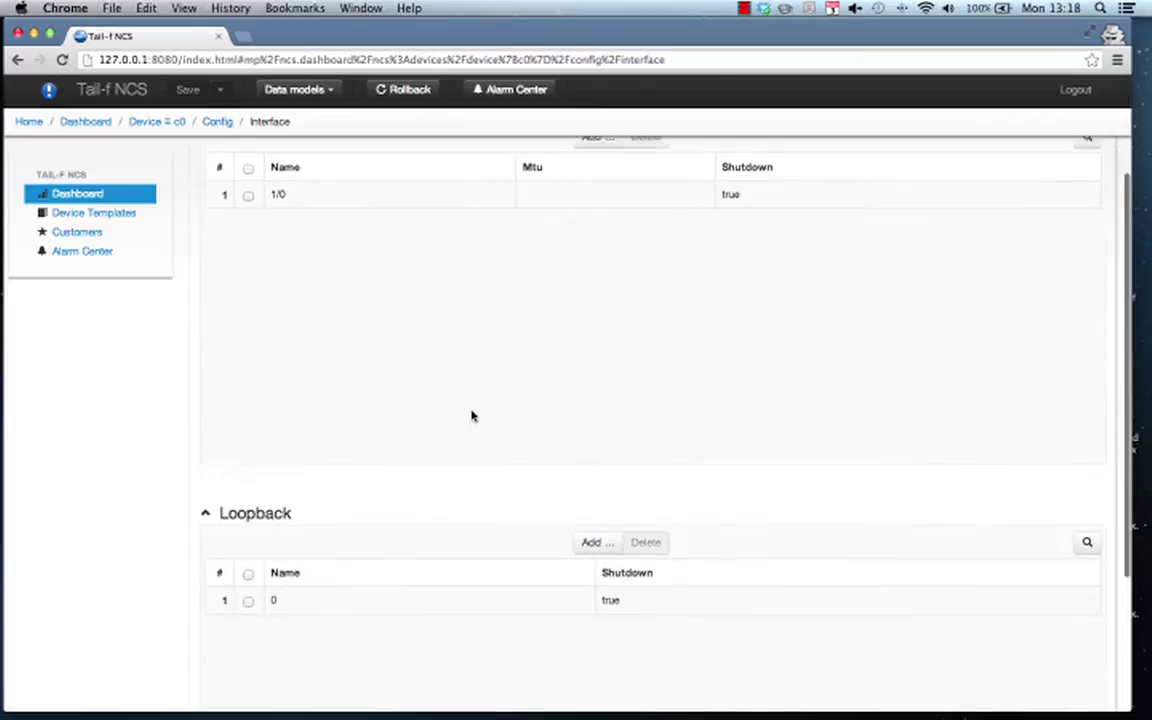
scroll(450, 400, up, 3)
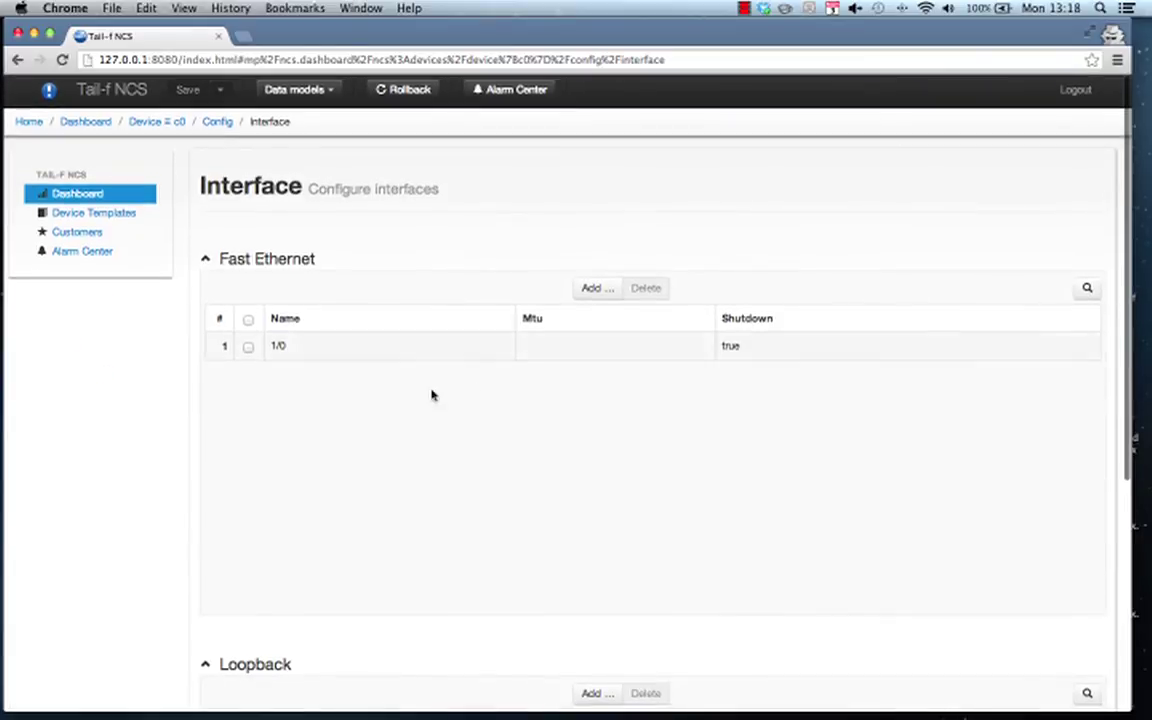
click(108, 100)
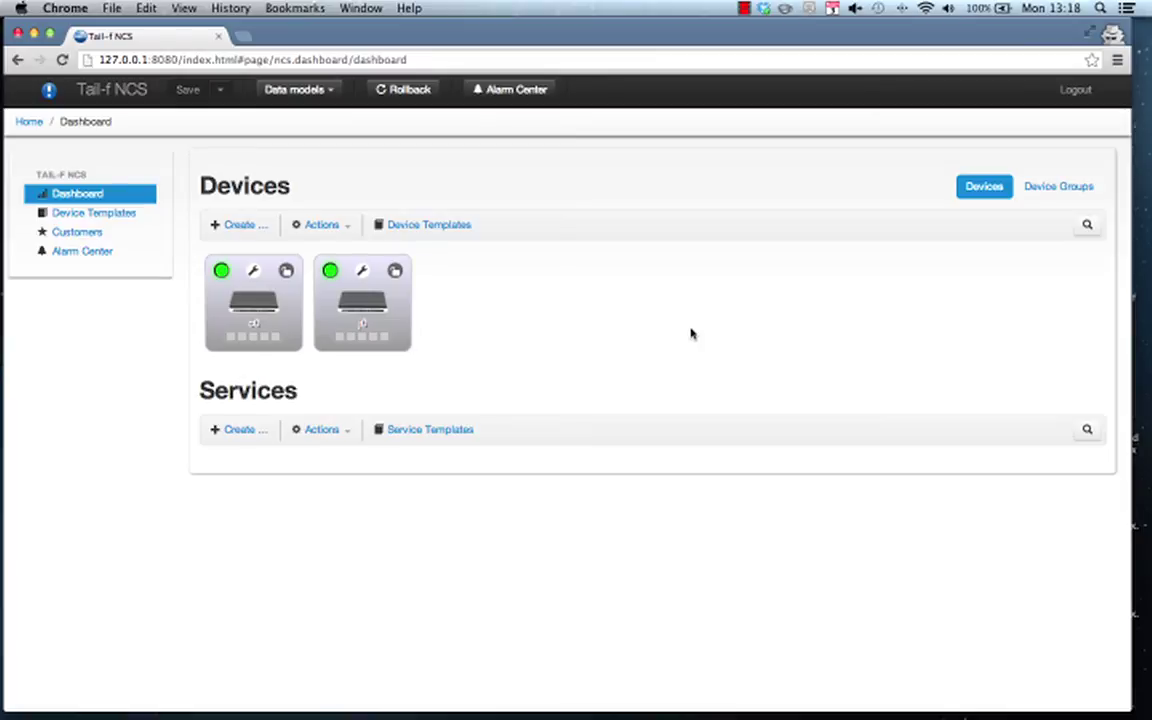
Step: Create a new device group named 'core'
click(1047, 200)
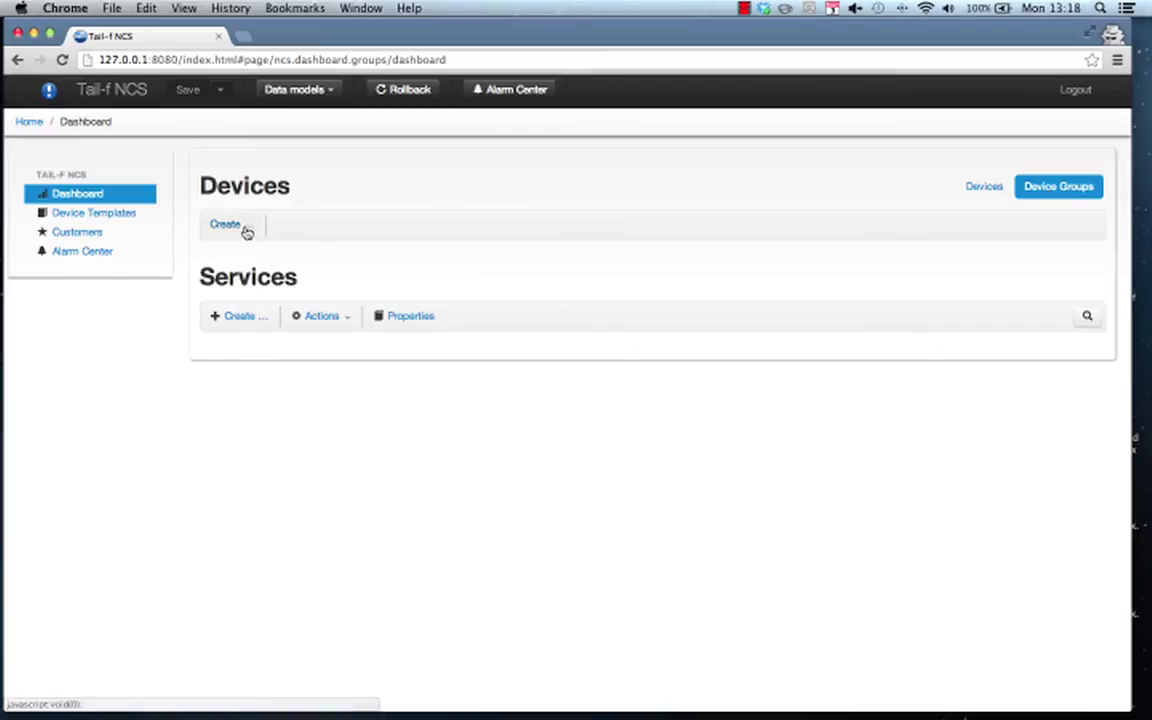
click(247, 232)
click(414, 306)
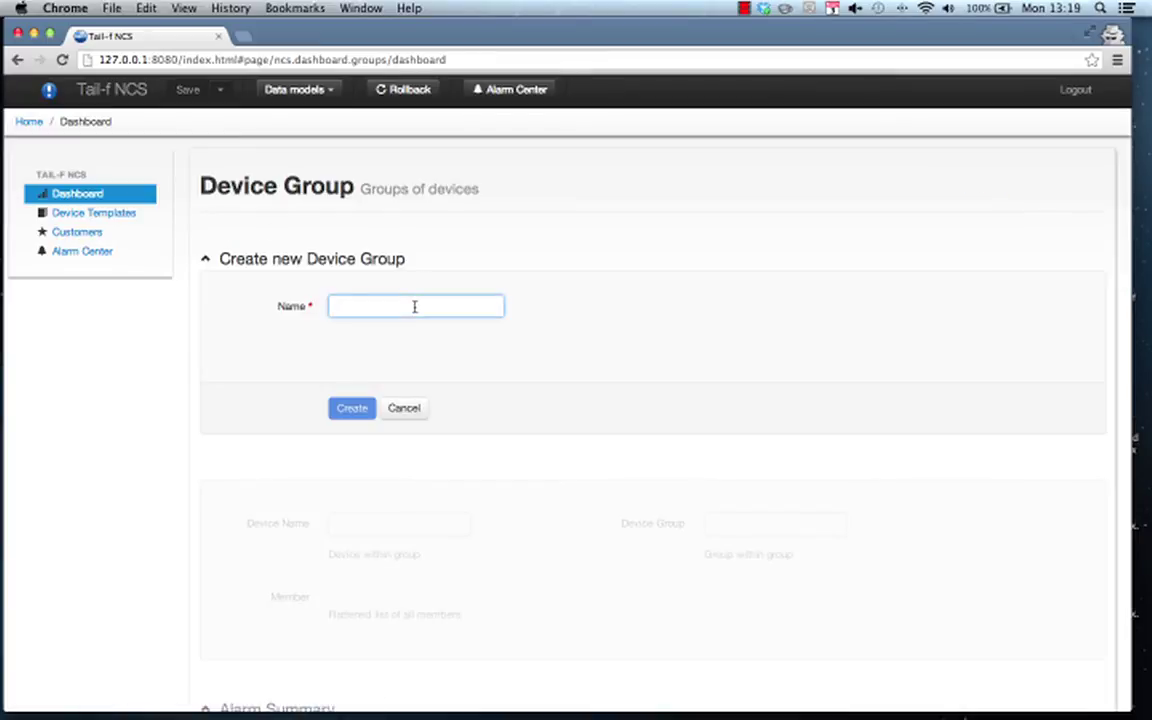
text(core)
click(364, 408)
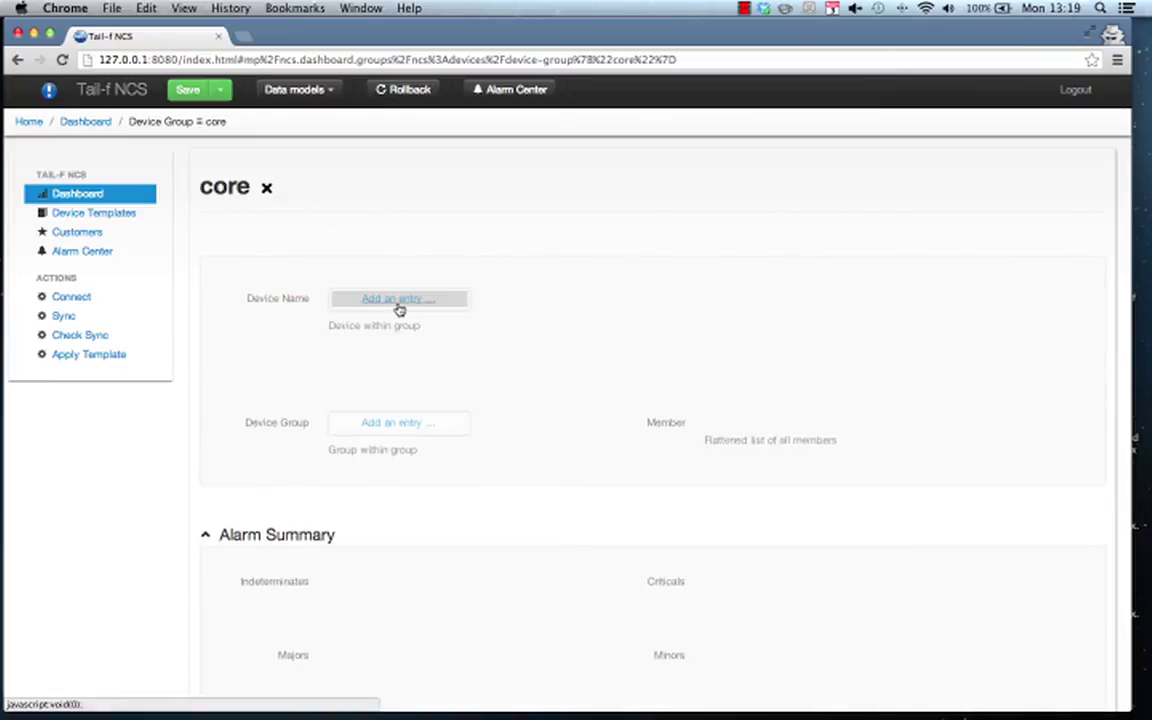
Step: Add devices C 0 and J 0 as members of the core group
click(398, 299)
click(705, 298)
click(705, 298)
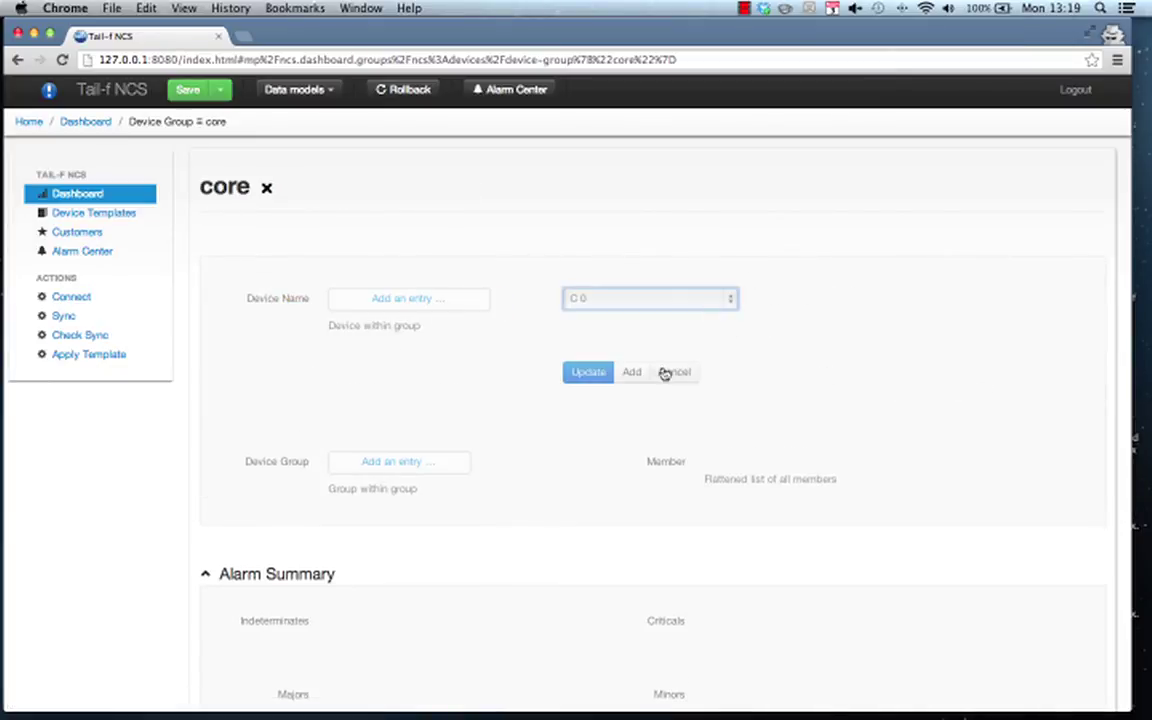
click(633, 373)
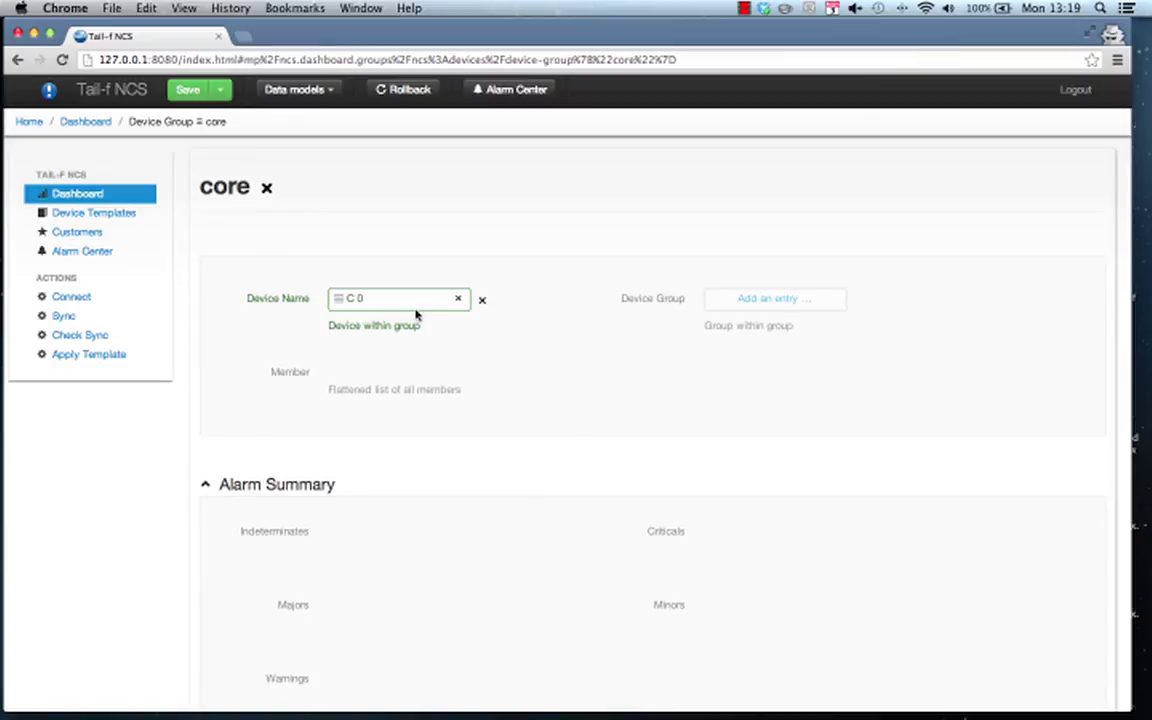
click(383, 299)
click(627, 300)
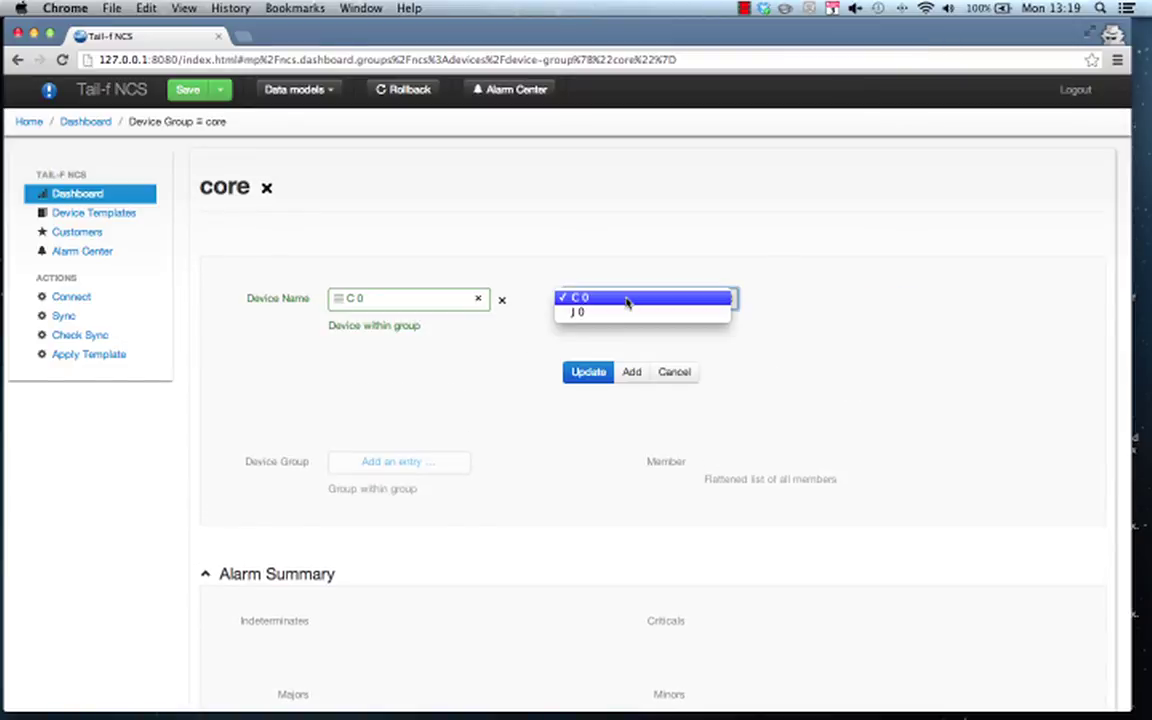
click(634, 314)
click(632, 372)
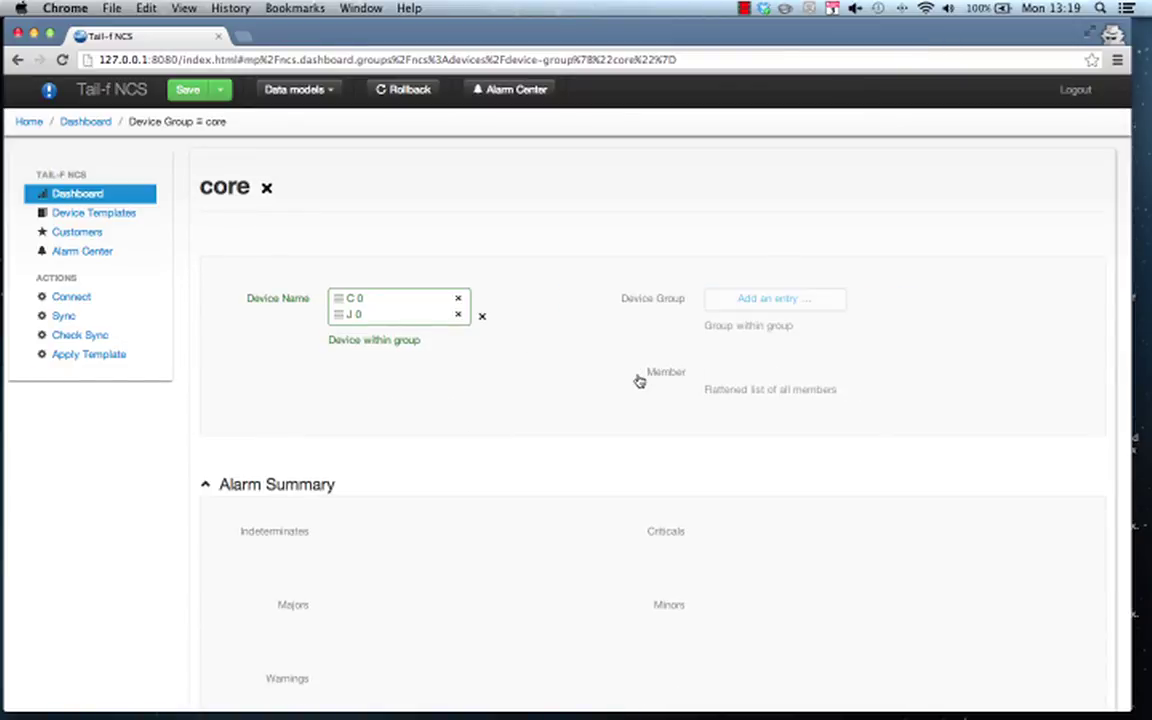
Step: Save the core device group and return to the dashboard
click(183, 94)
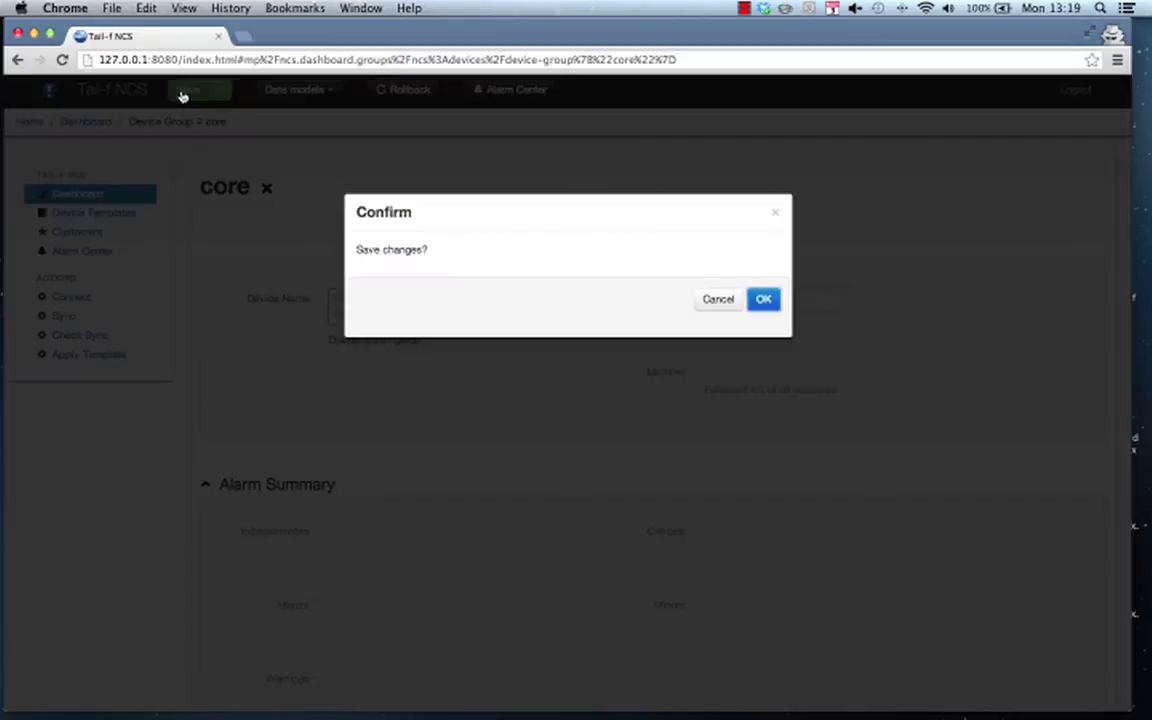
click(763, 299)
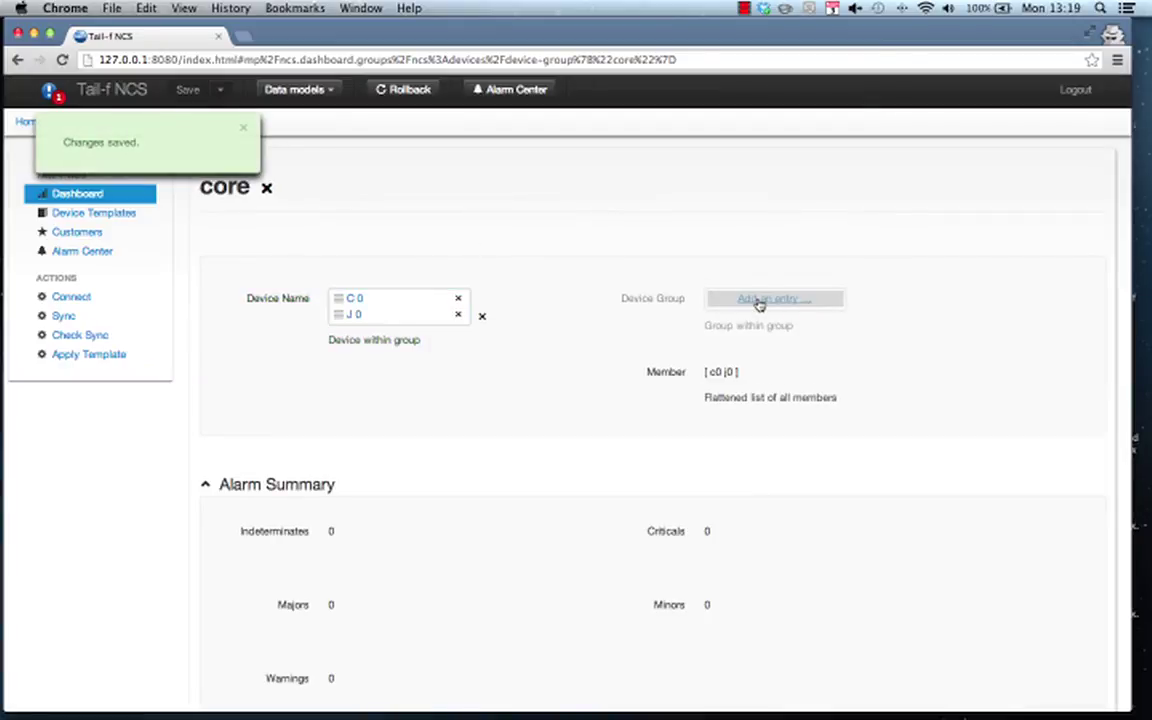
click(242, 128)
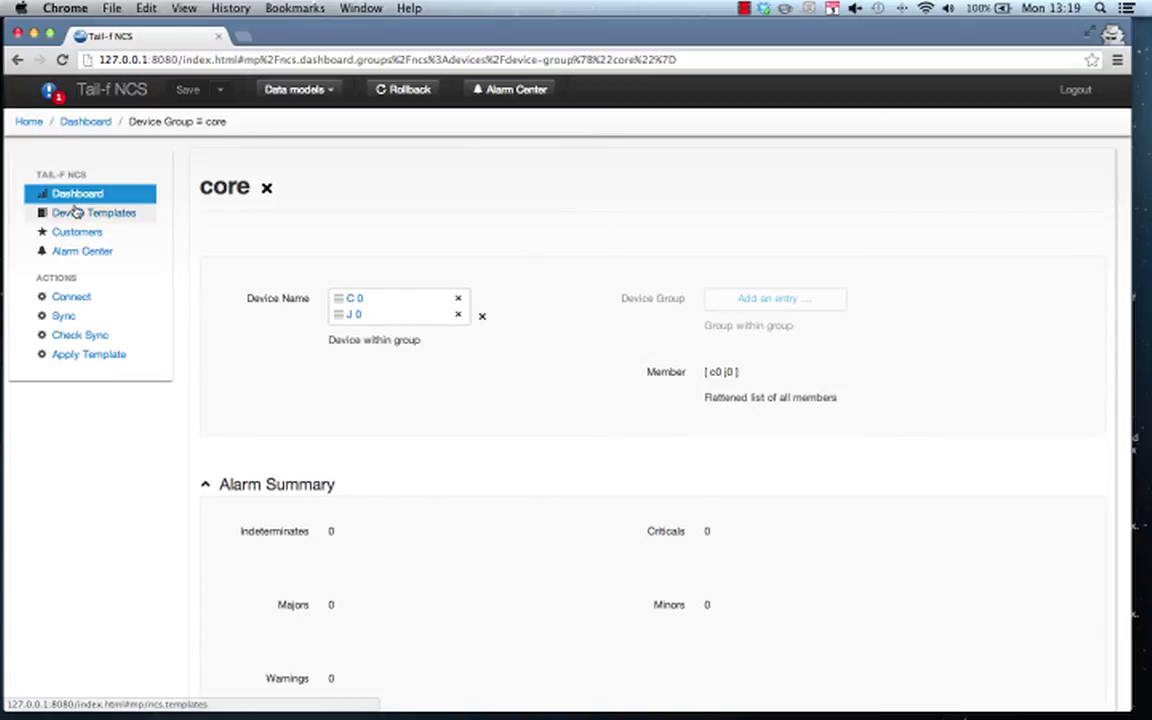
click(116, 91)
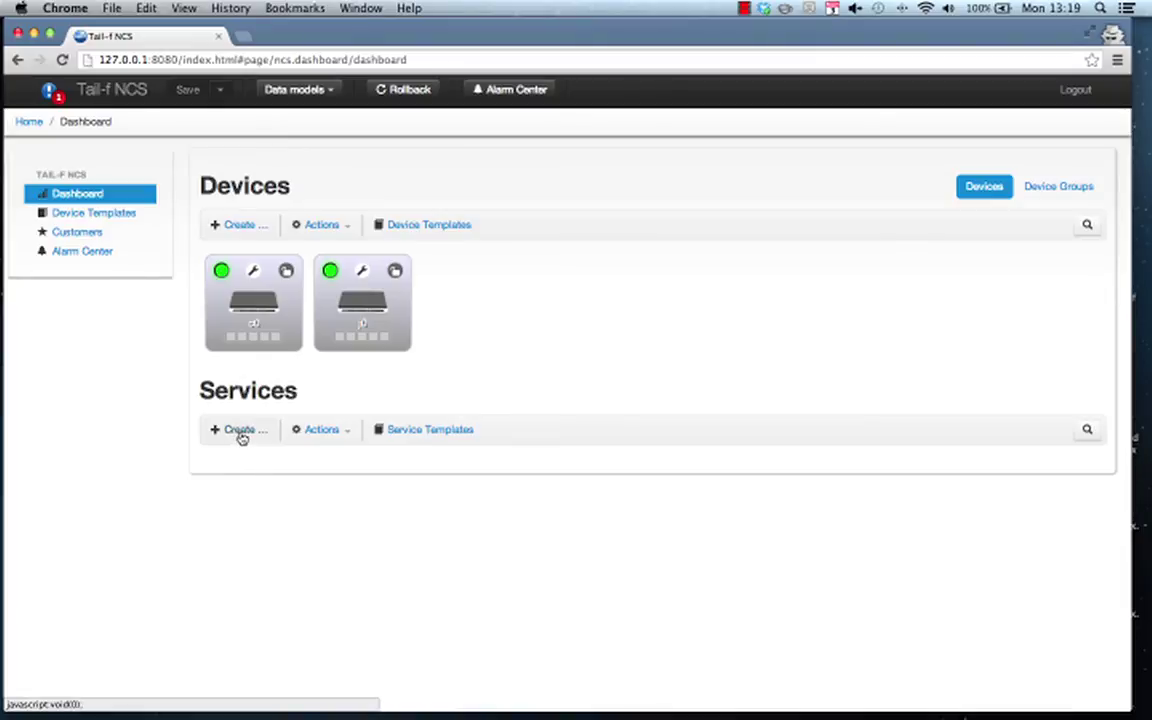
Step: Create a new service with the id 'mgmt-fw'
click(242, 432)
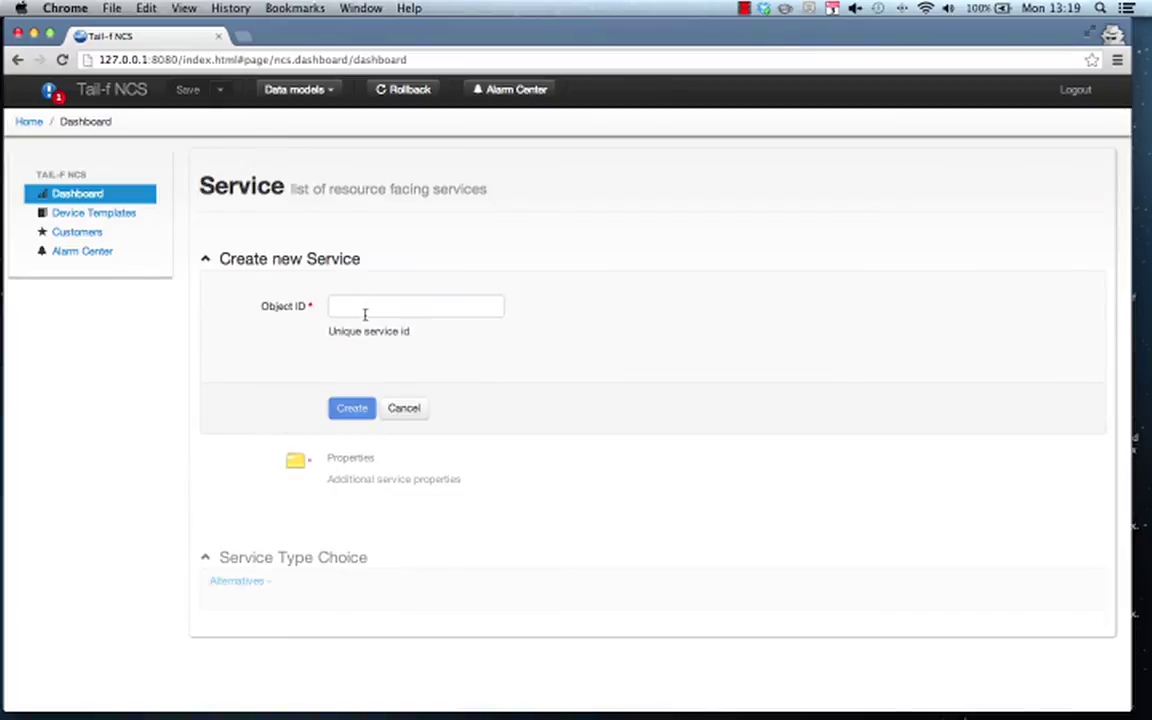
click(364, 312)
text(mg)
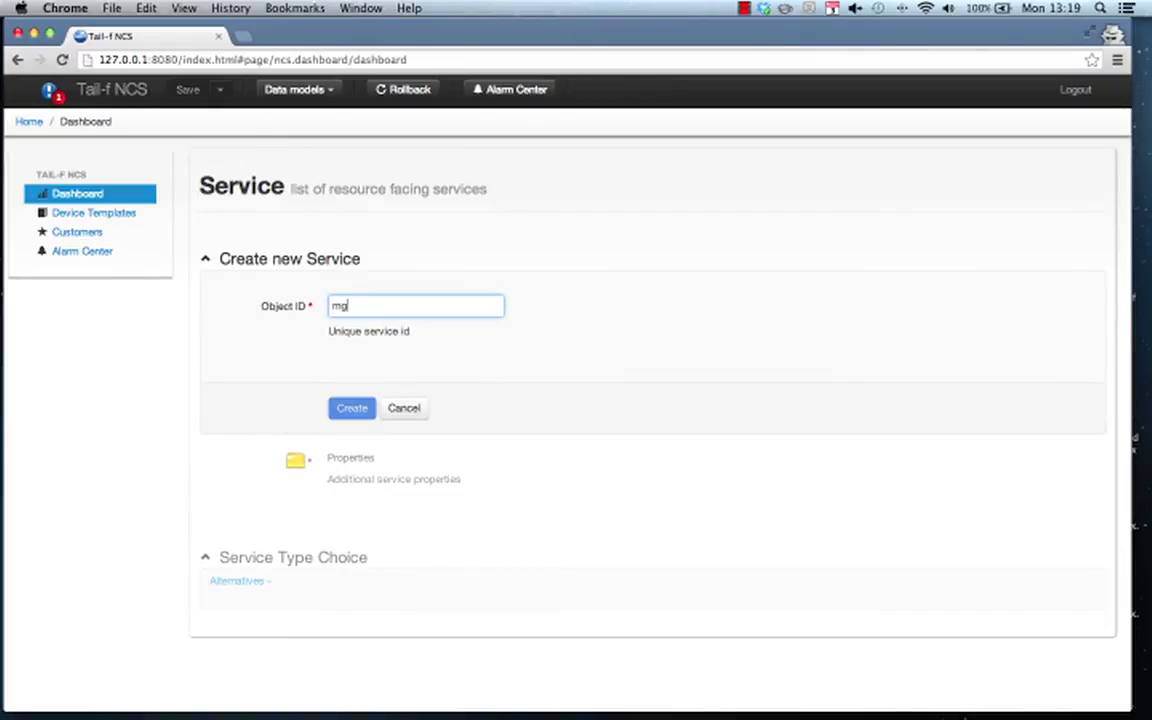
text(mt-)
text(fw)
click(366, 406)
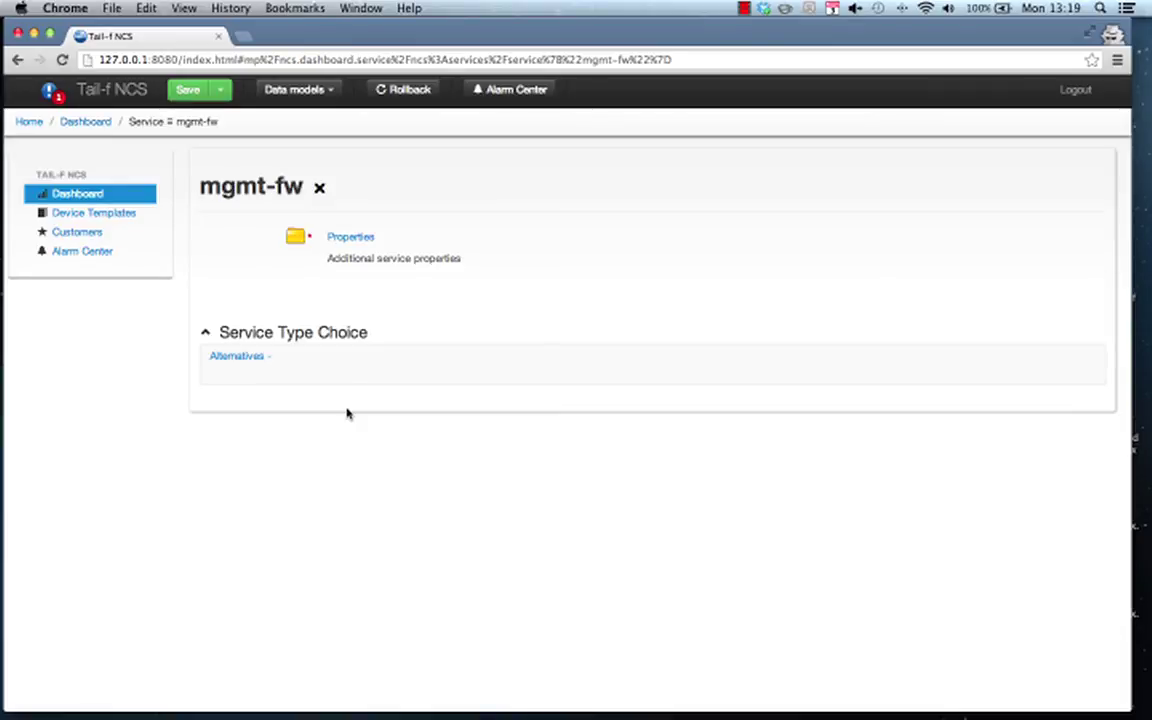
Step: Set the service type to basic-firewall and go to its Basic Firewall page
click(265, 360)
click(278, 388)
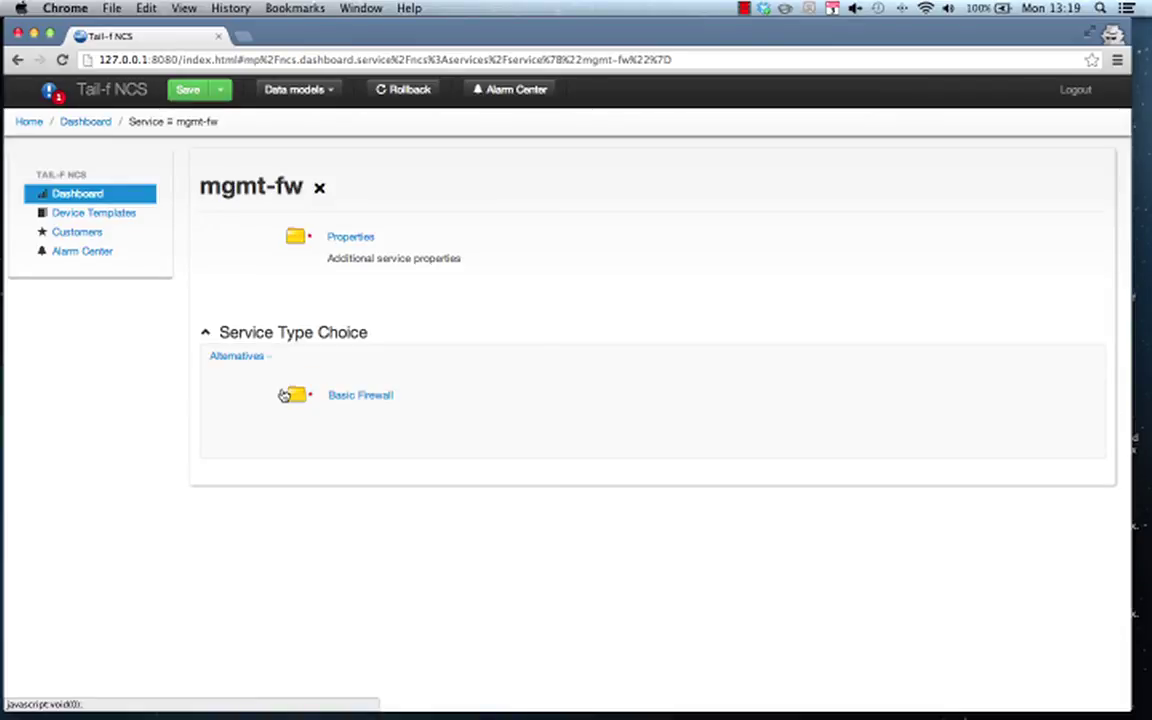
click(340, 396)
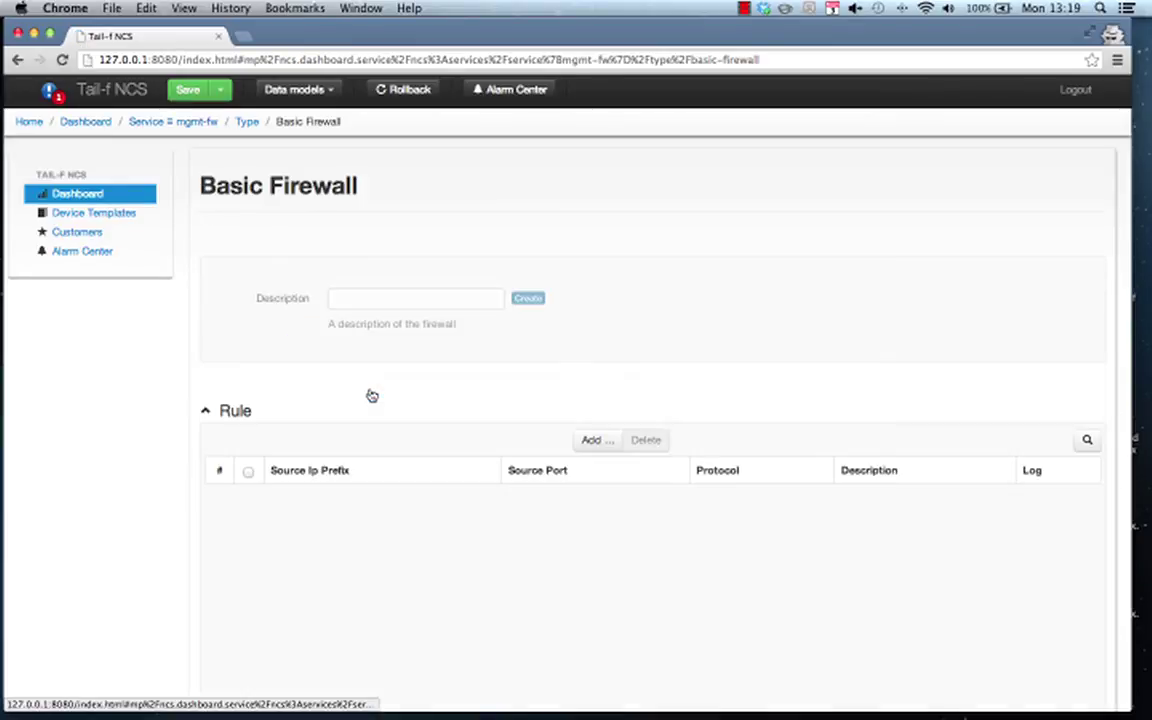
Step: Add a firewall rule for 10.1.1.0/24 on port 161 over udp
click(605, 441)
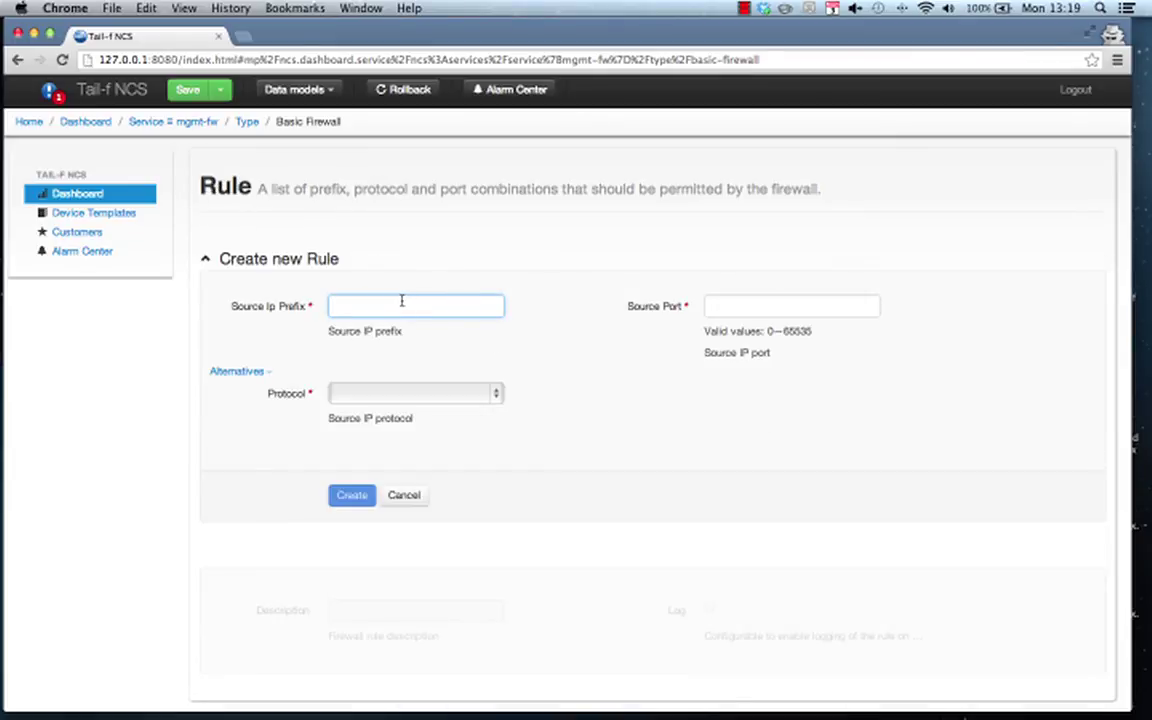
text(1)
text(0.1.1)
text(.0/)
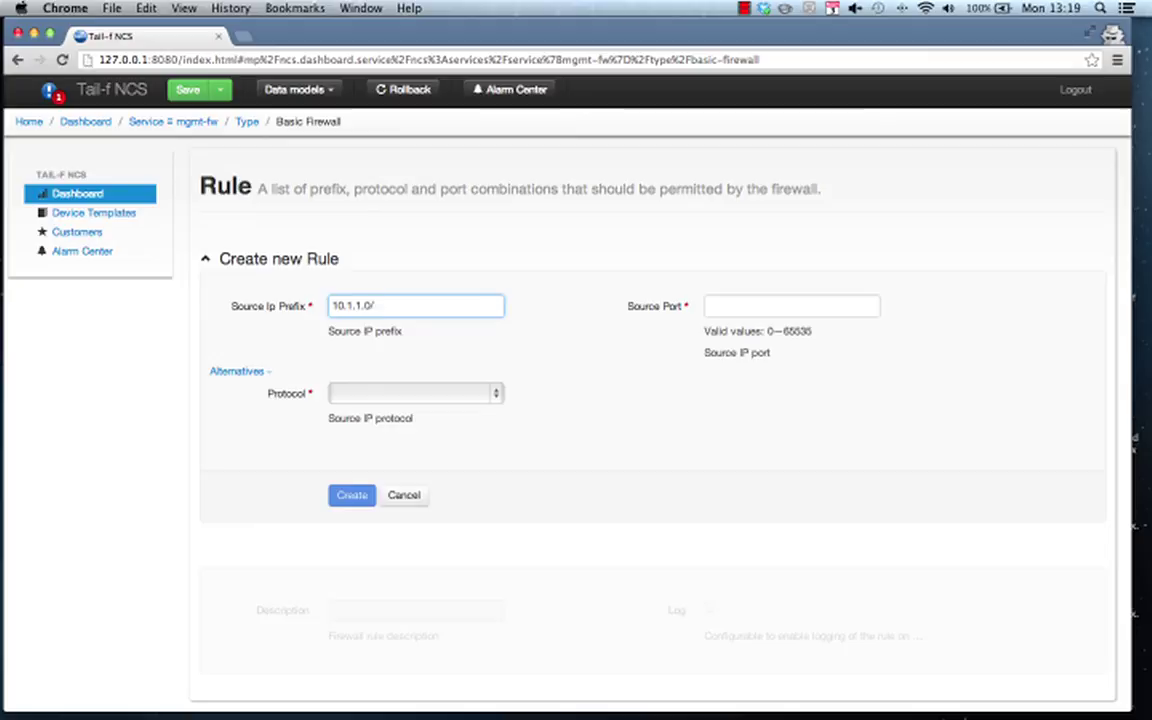
text(24)
key(Tab)
text(1)
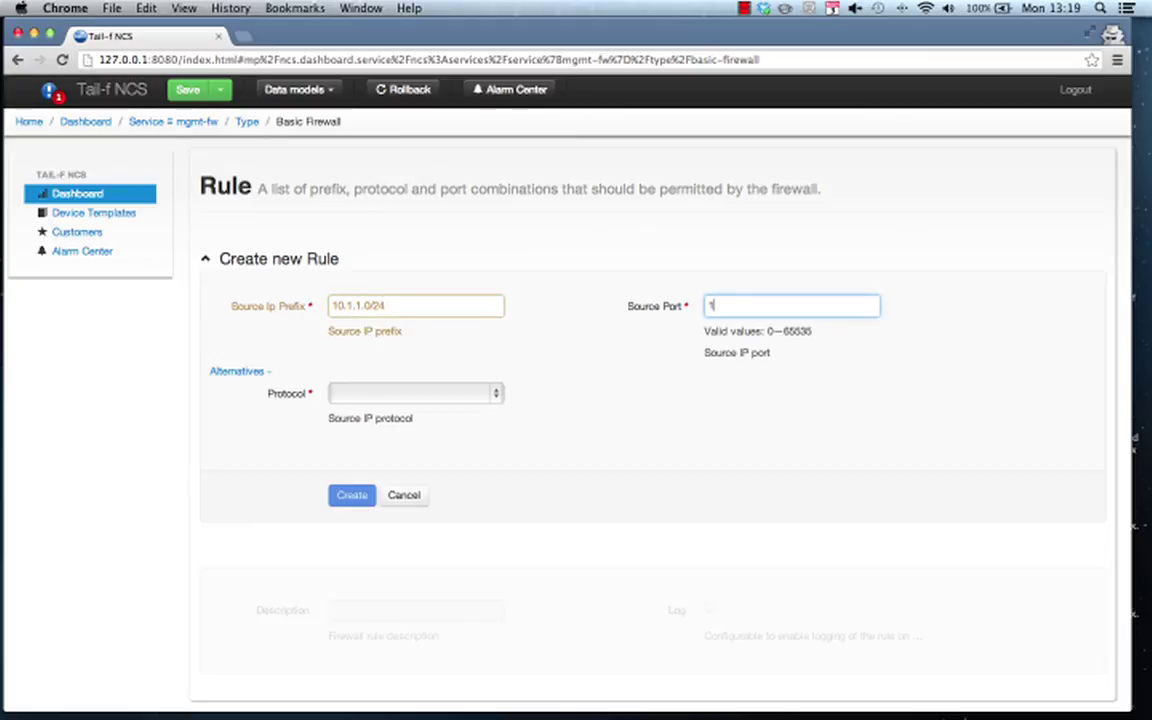
text(61)
click(429, 393)
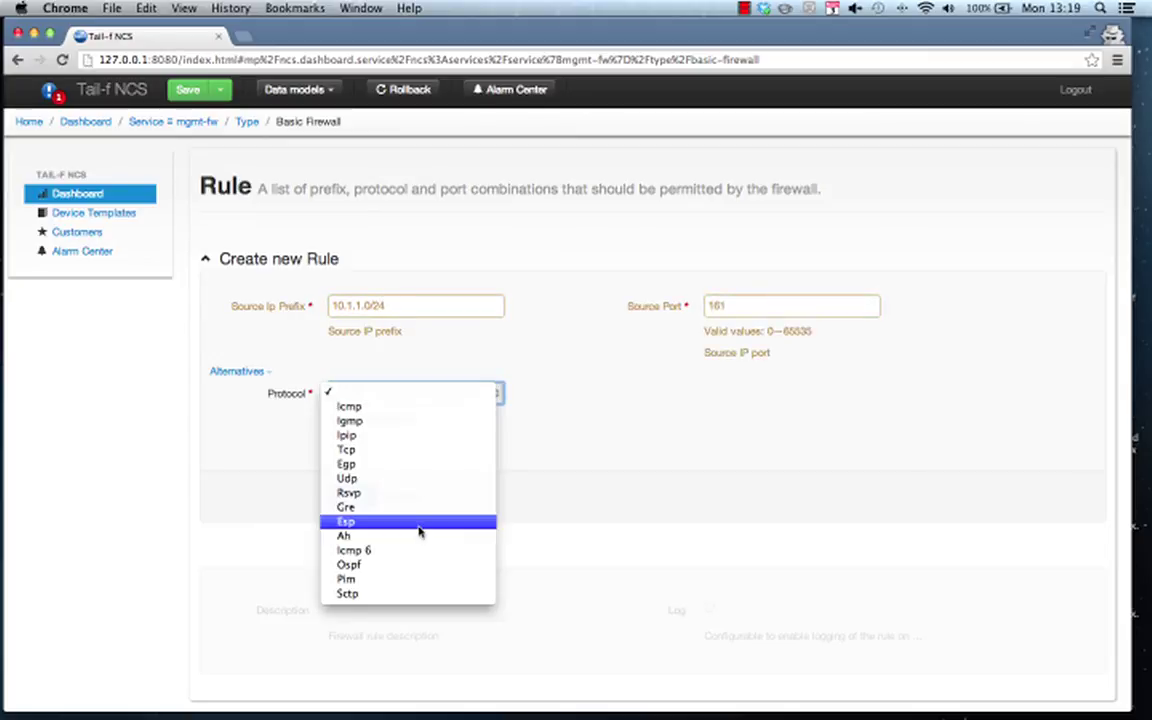
click(393, 479)
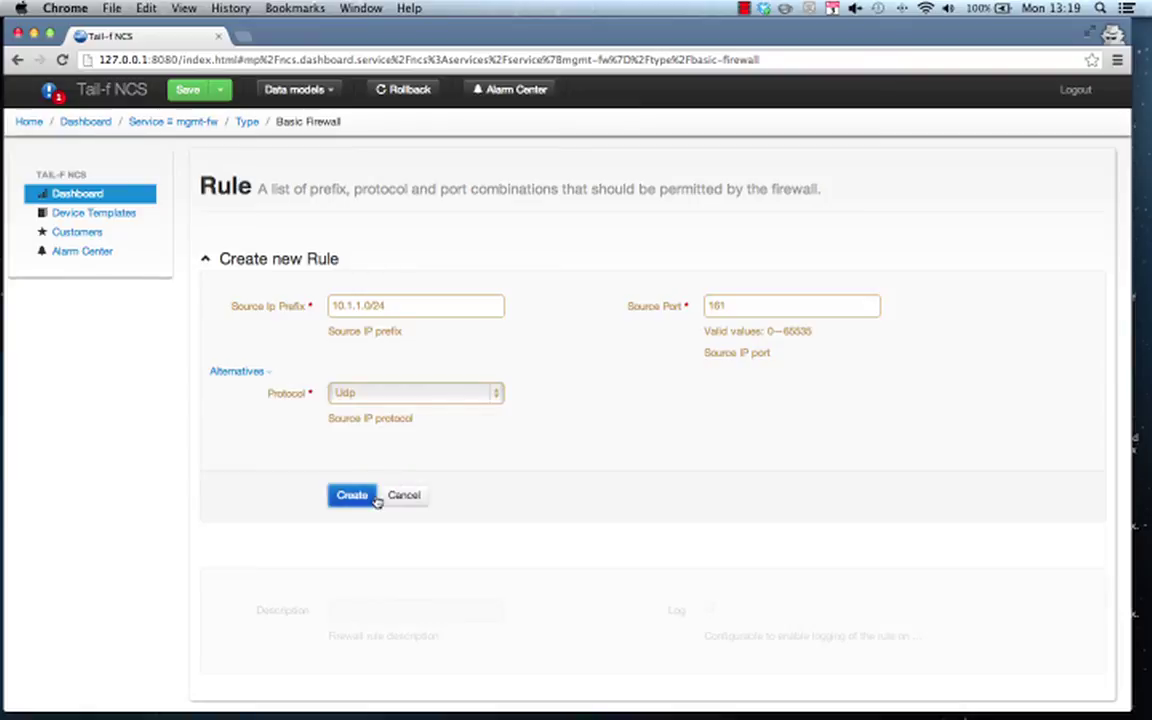
click(352, 496)
Step: Add a second rule for 192.168.1.155/32 on port 22 over tcp
click(306, 121)
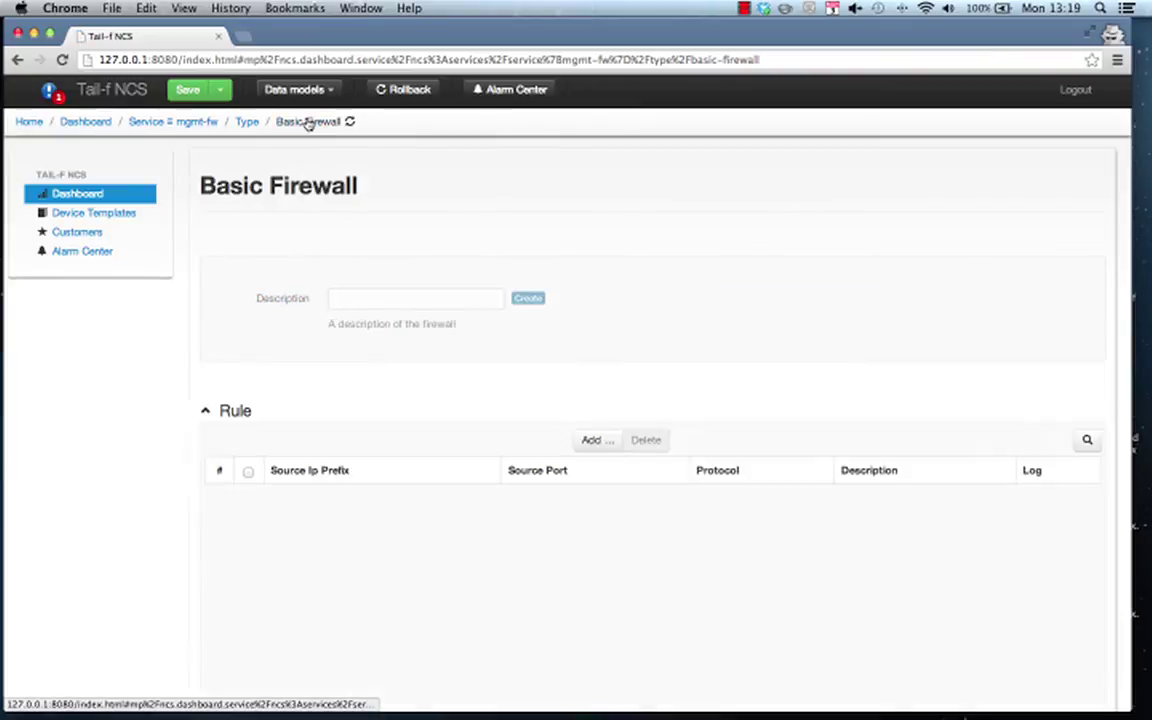
click(591, 441)
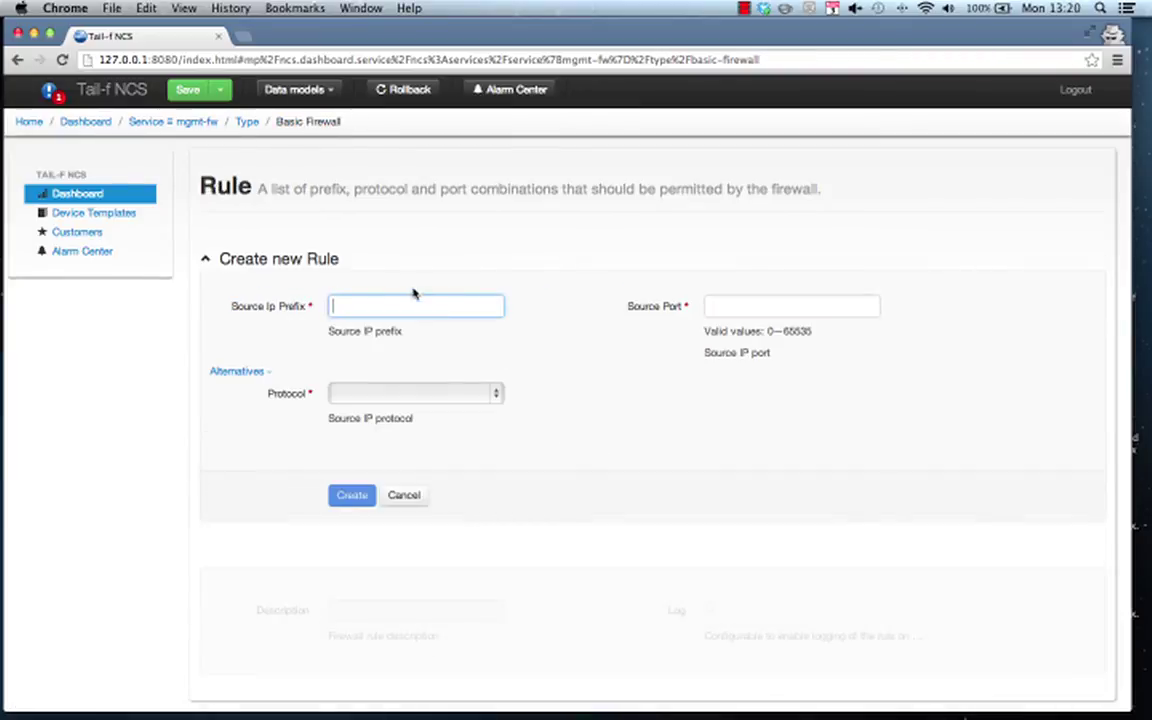
text(192)
text(.168)
text(.1.155)
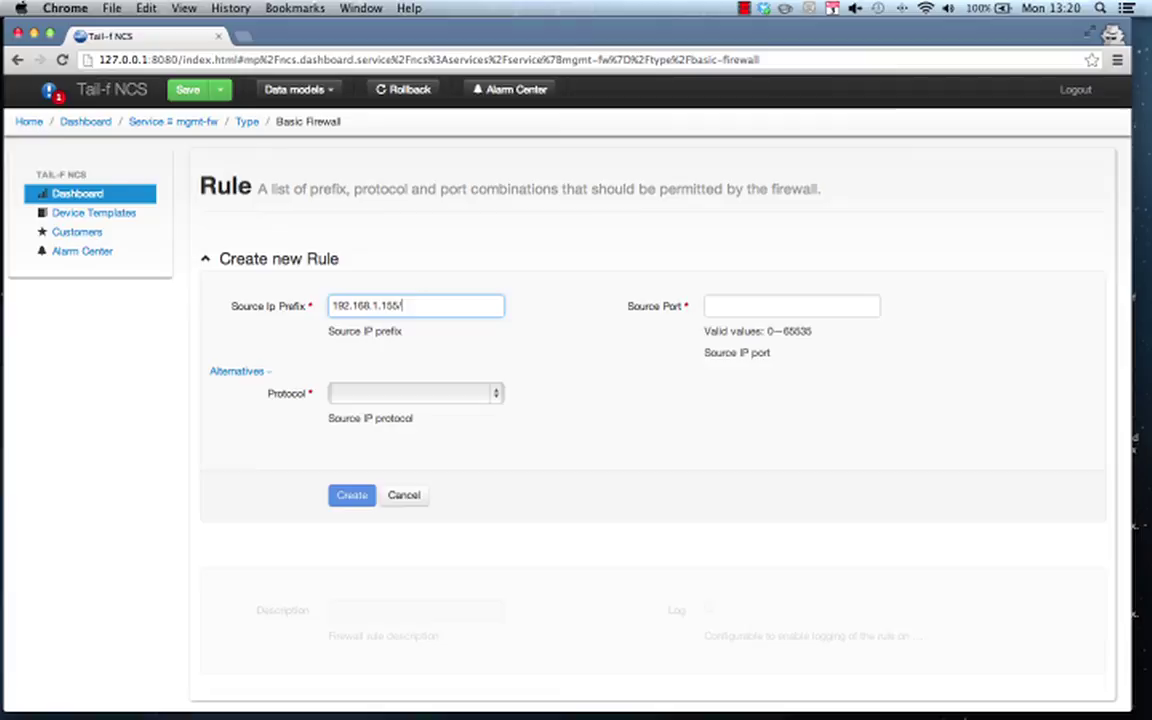
text(/32)
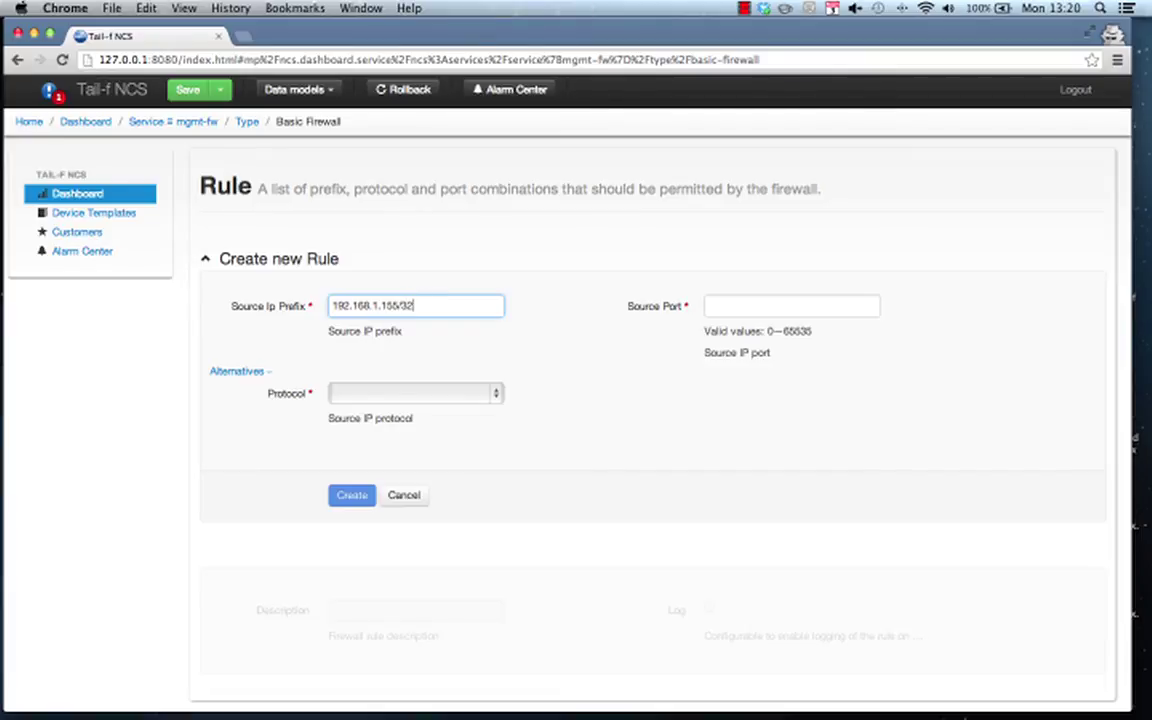
key(Tab)
text(22)
click(365, 394)
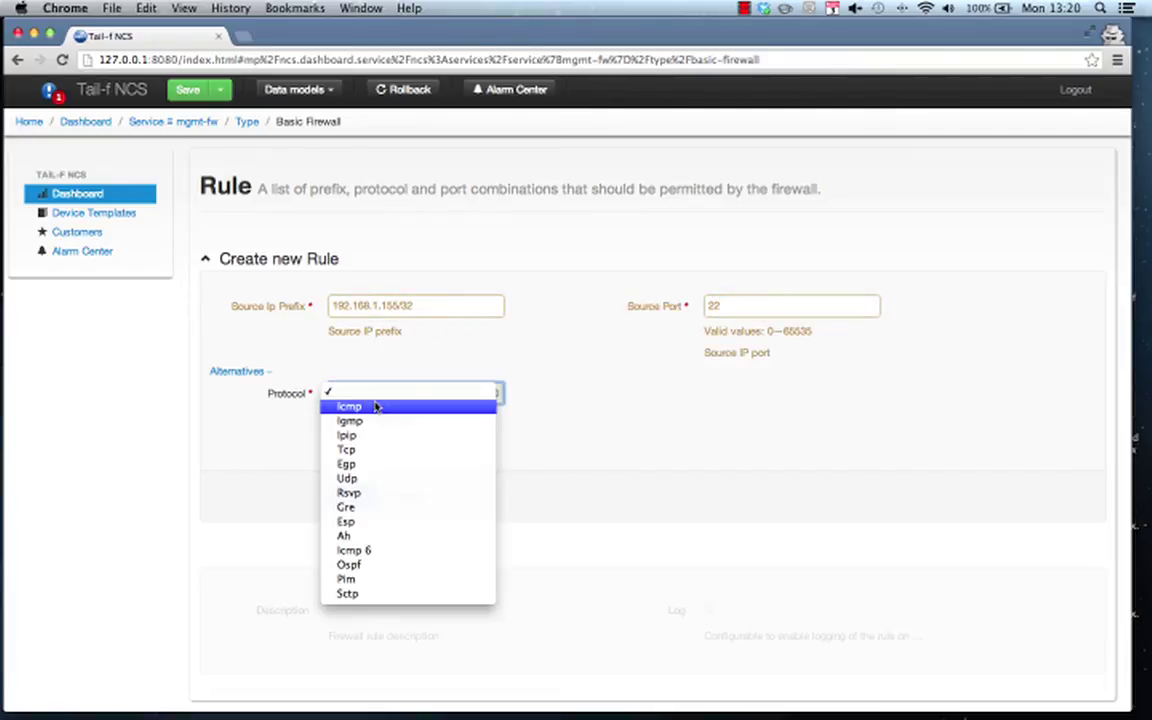
click(385, 450)
click(372, 497)
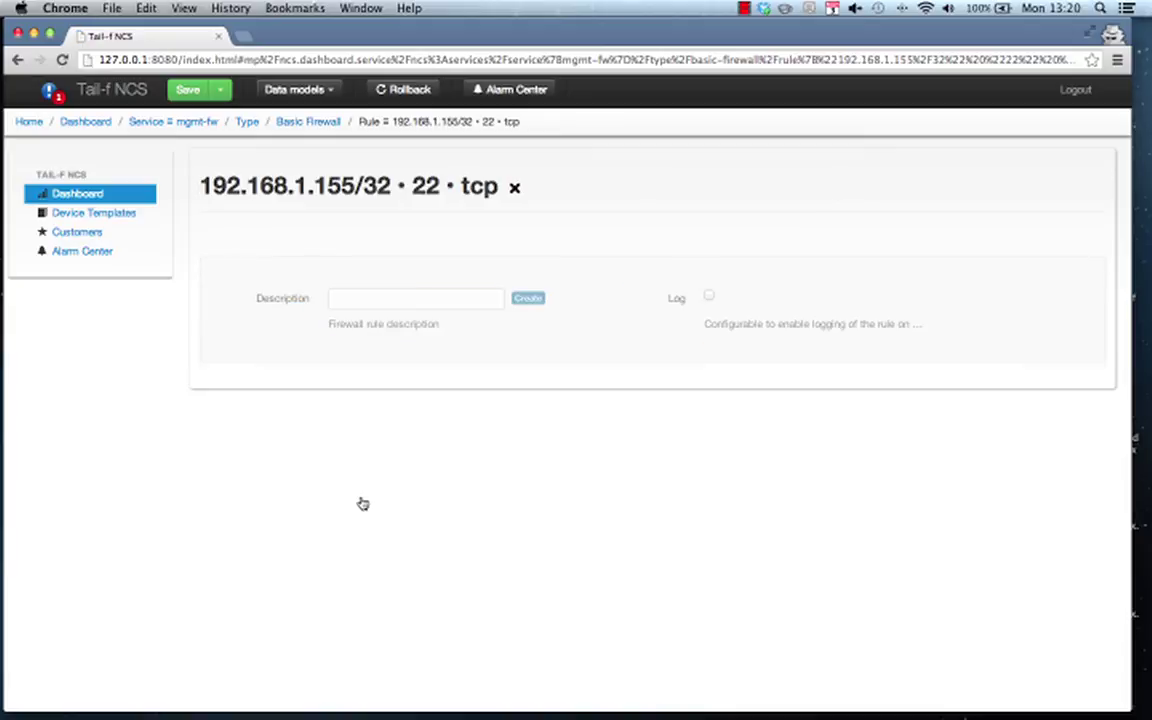
Step: Add a Firewall Device Group entry set to the core group
click(318, 122)
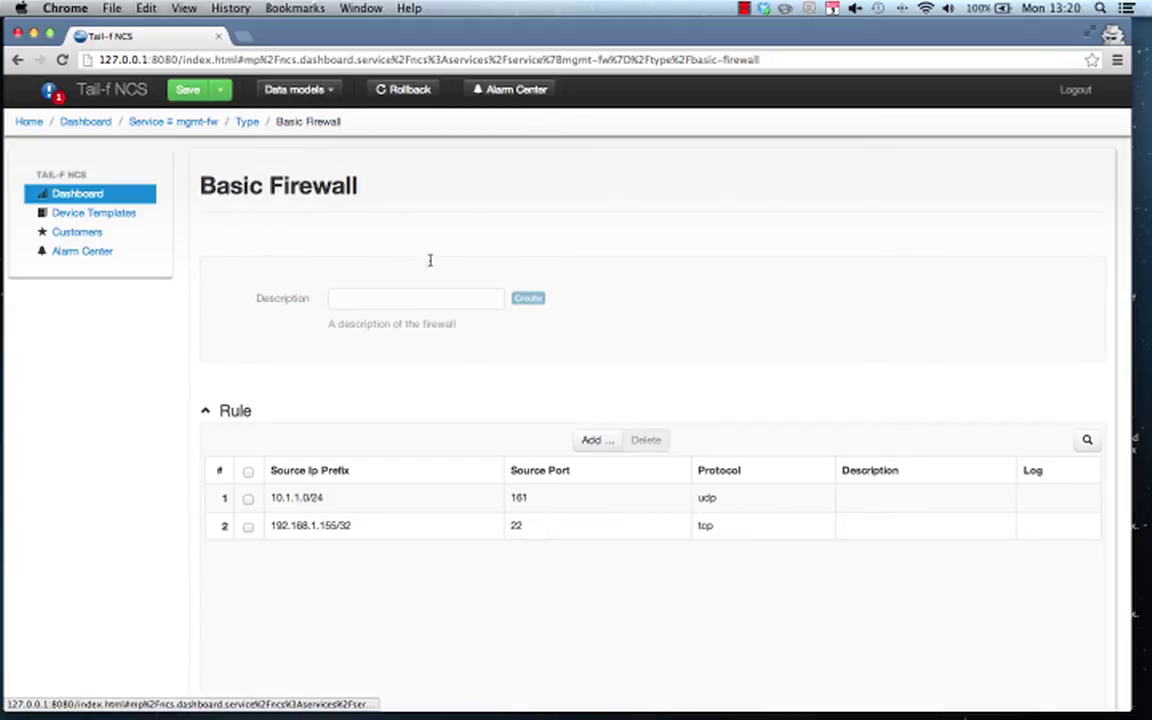
scroll(689, 556, down, 5)
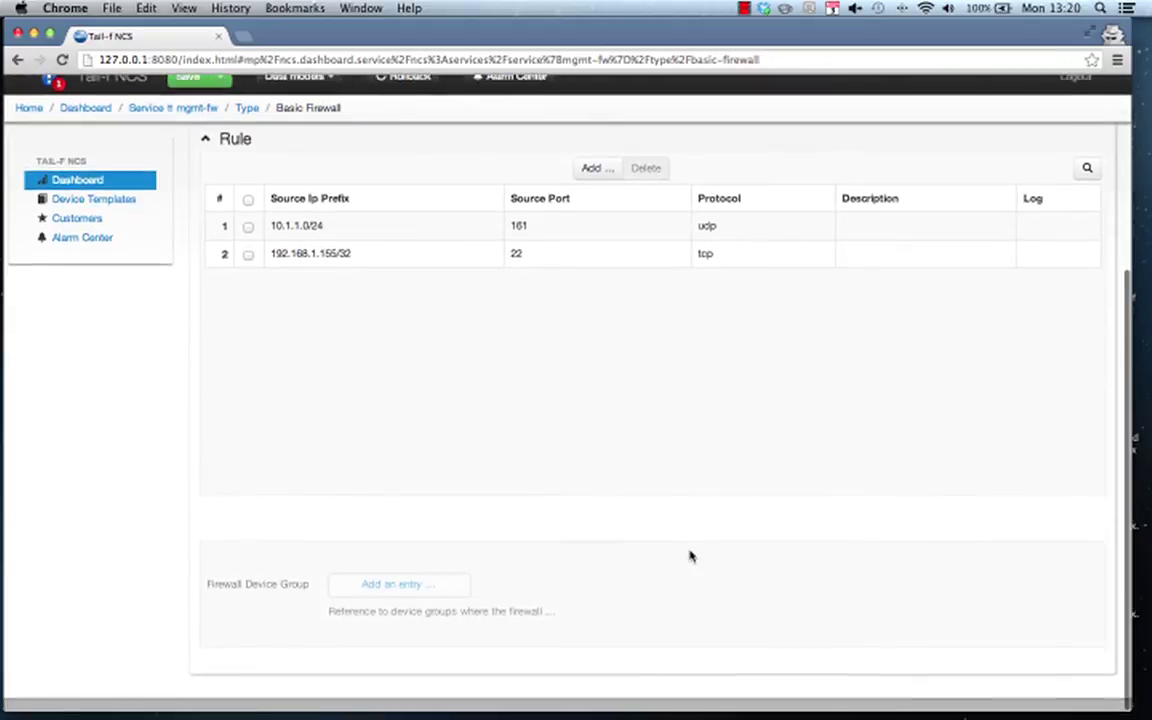
click(393, 589)
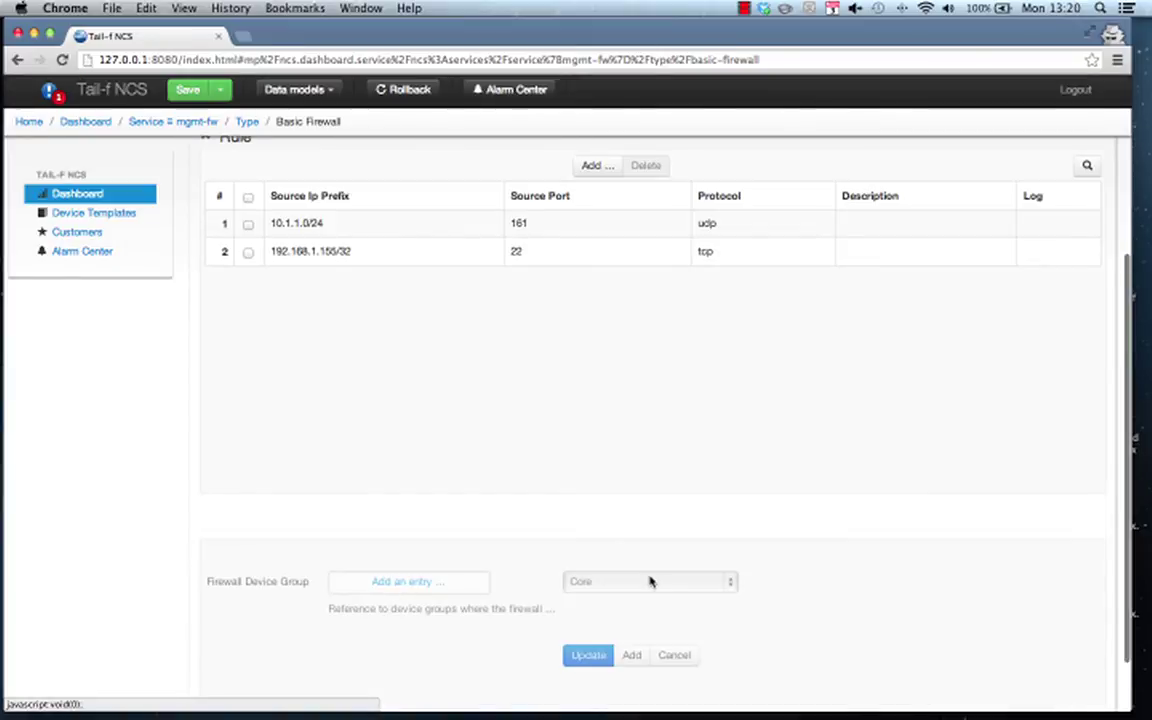
click(647, 581)
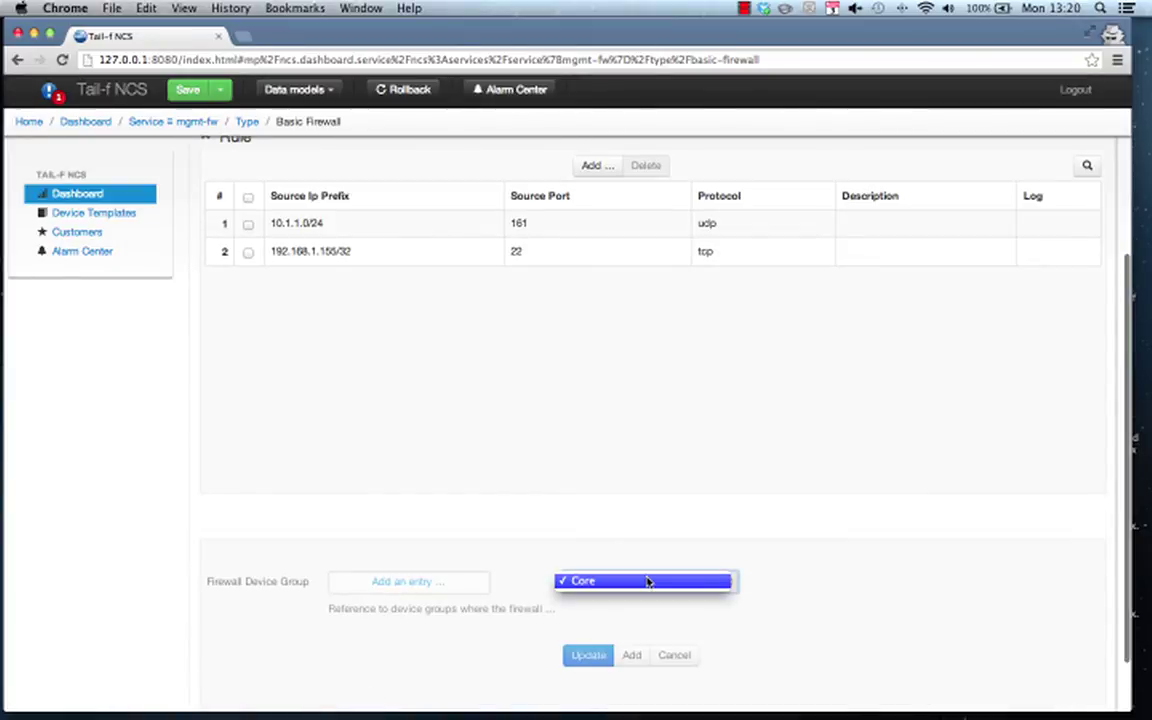
click(677, 618)
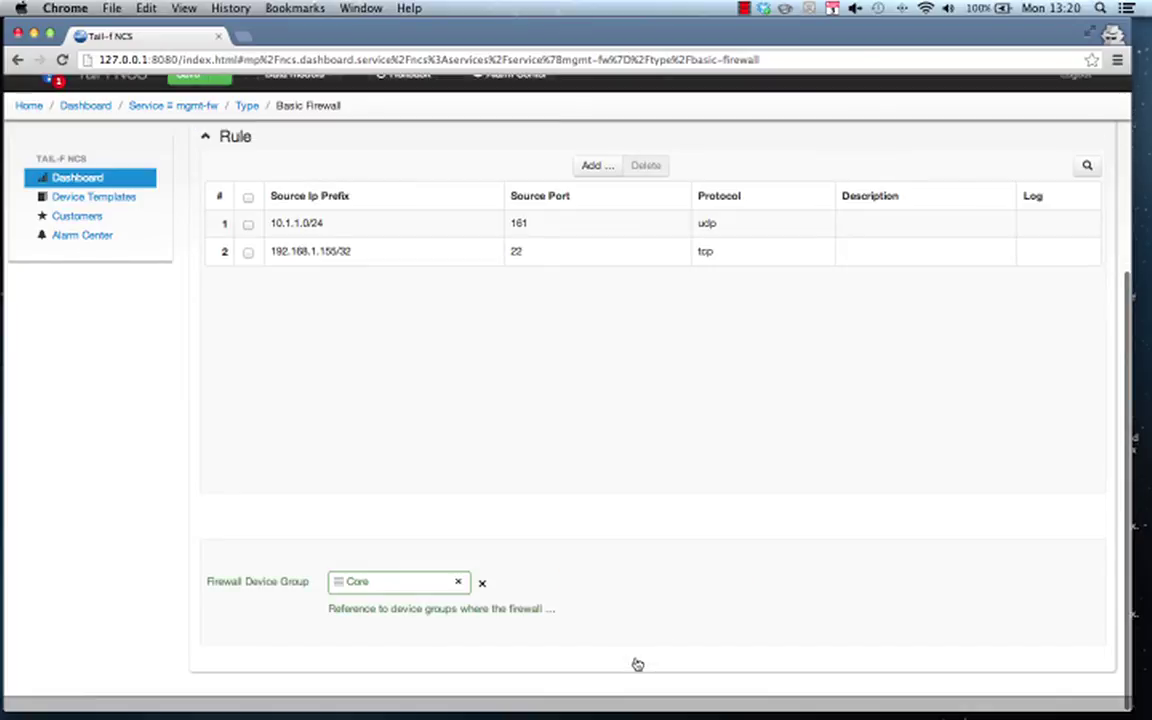
scroll(597, 525, up, 3)
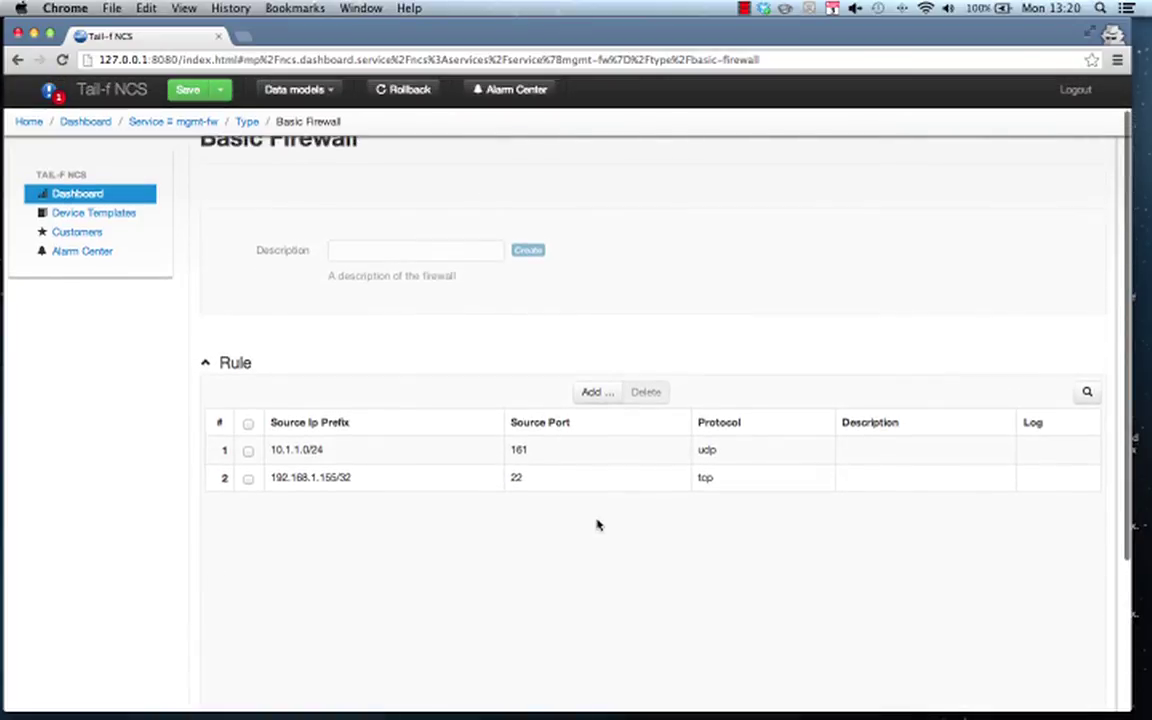
scroll(597, 525, down, 5)
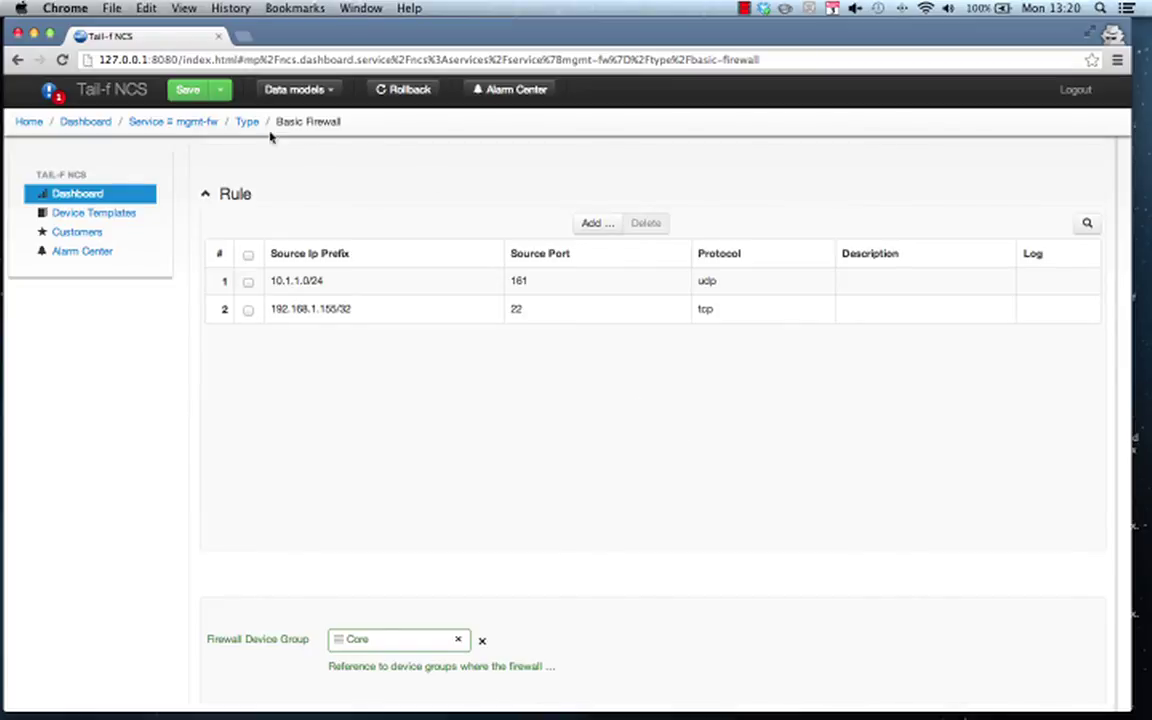
click(220, 91)
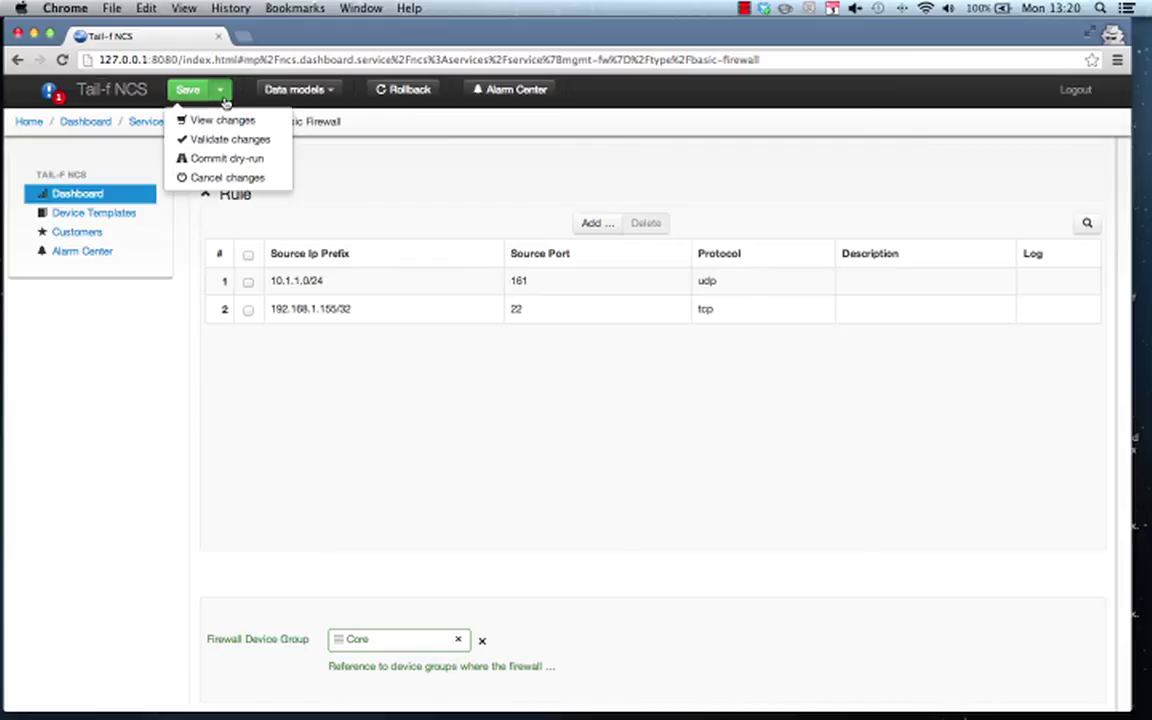
click(251, 162)
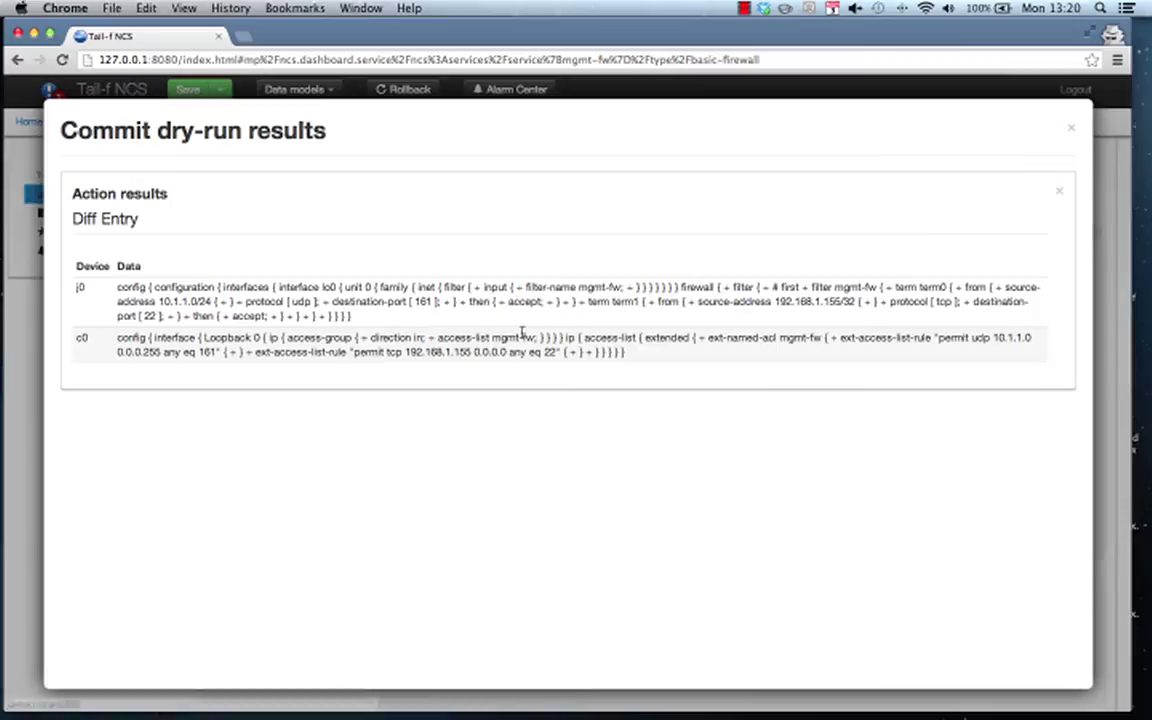
key(super+plus)
key(super+plus)
key(super+plus)
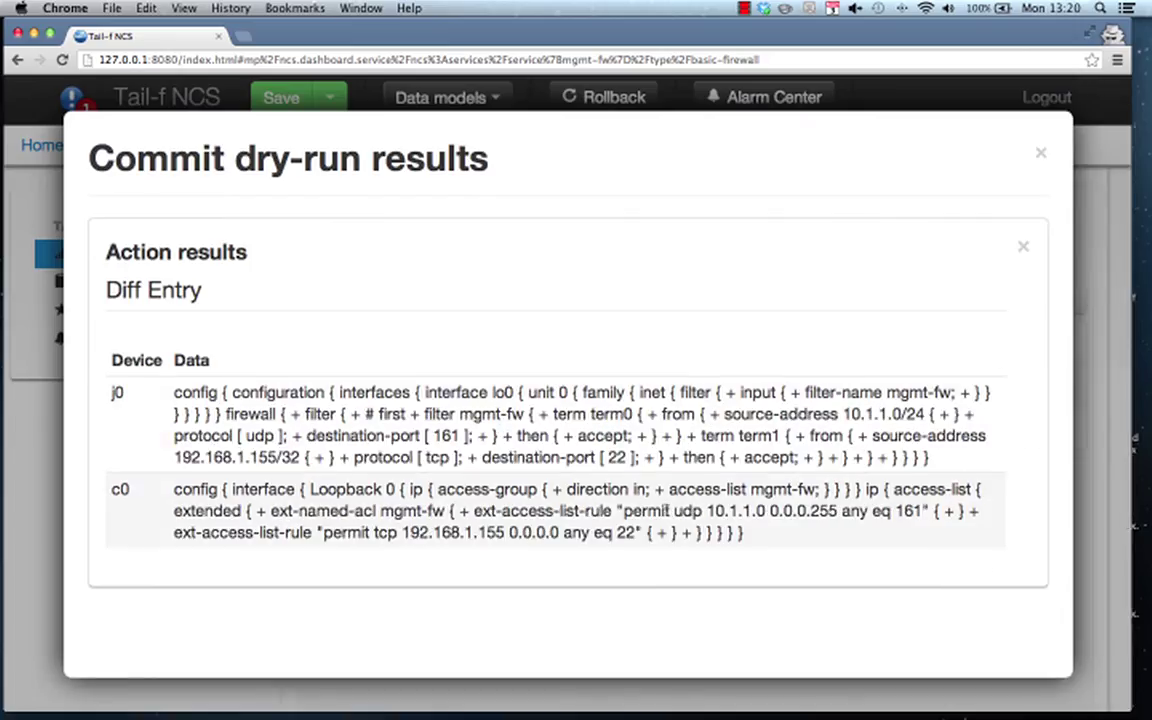
drag(625, 511, 778, 511)
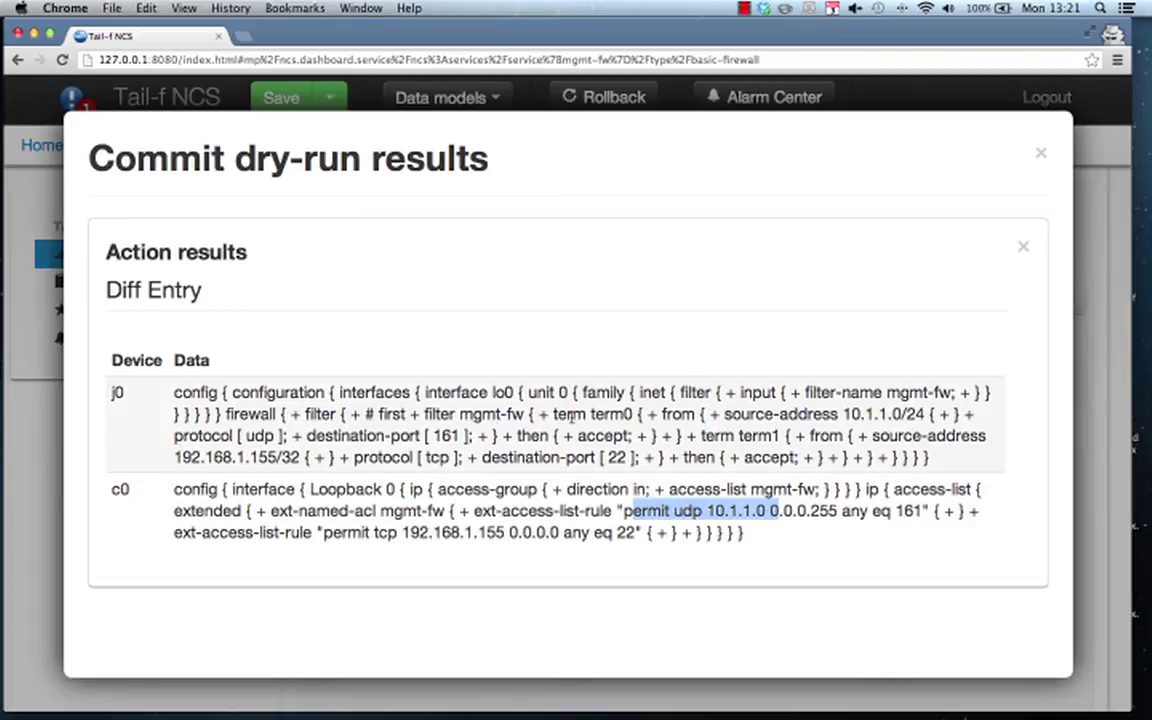
drag(555, 414, 632, 414)
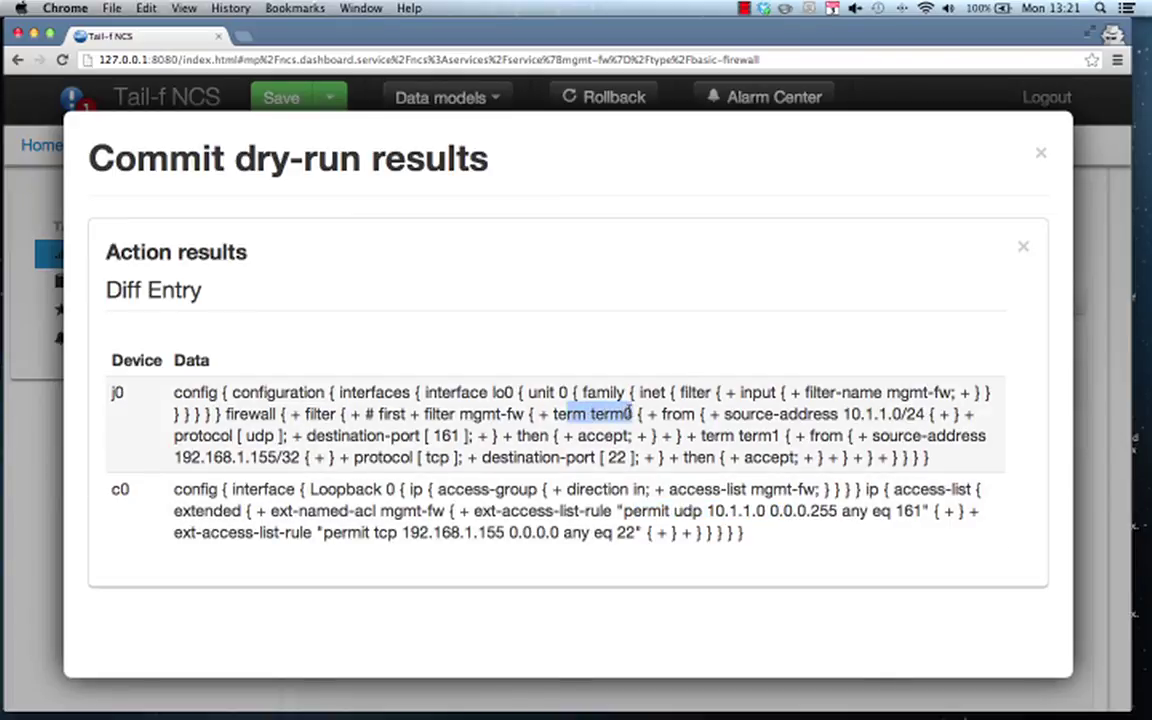
click(1041, 155)
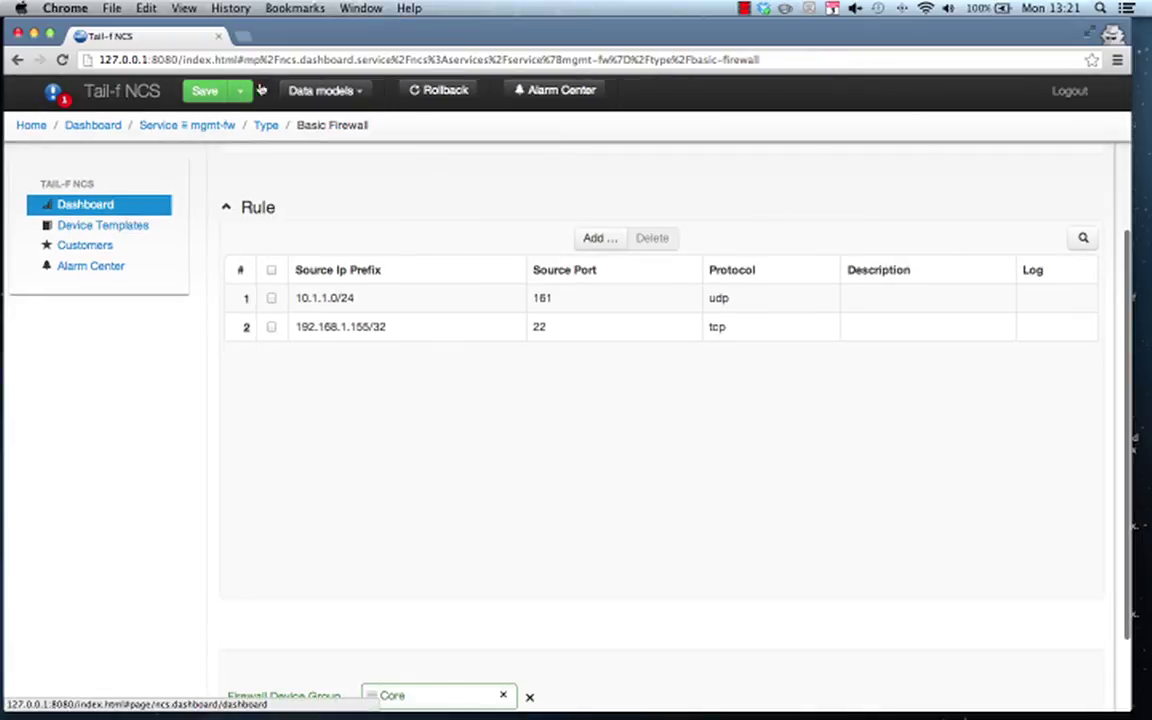
Step: Save and confirm the pending mgmt-fw firewall changes
click(207, 92)
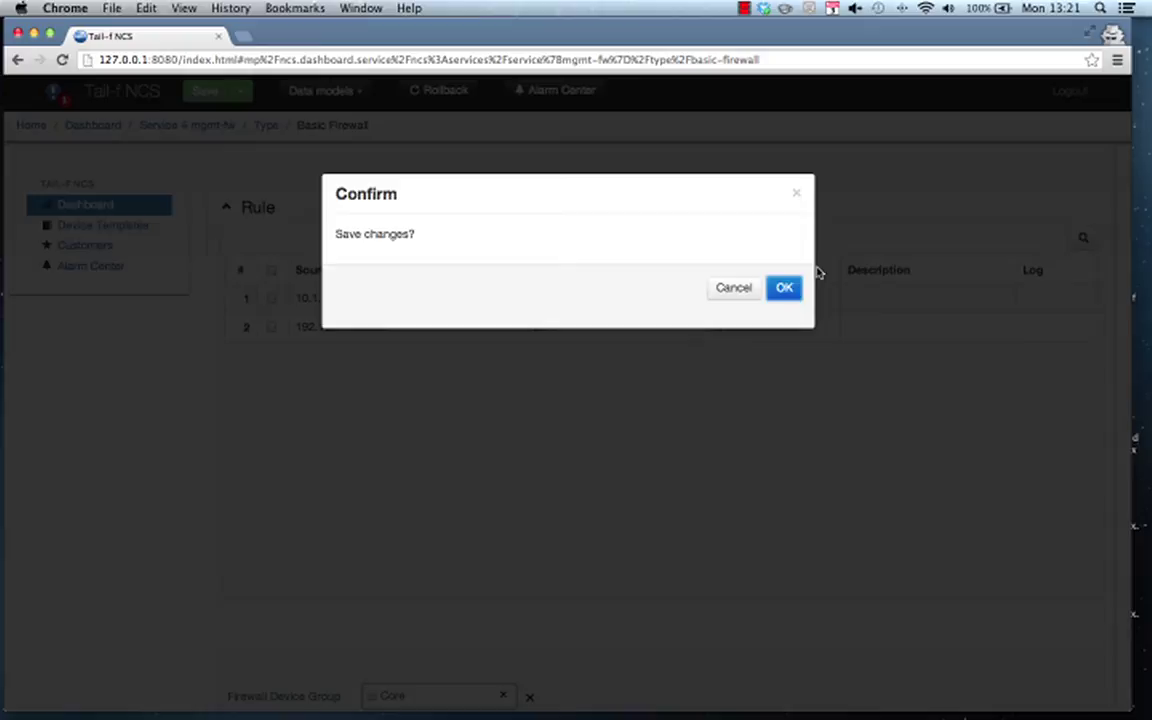
click(782, 290)
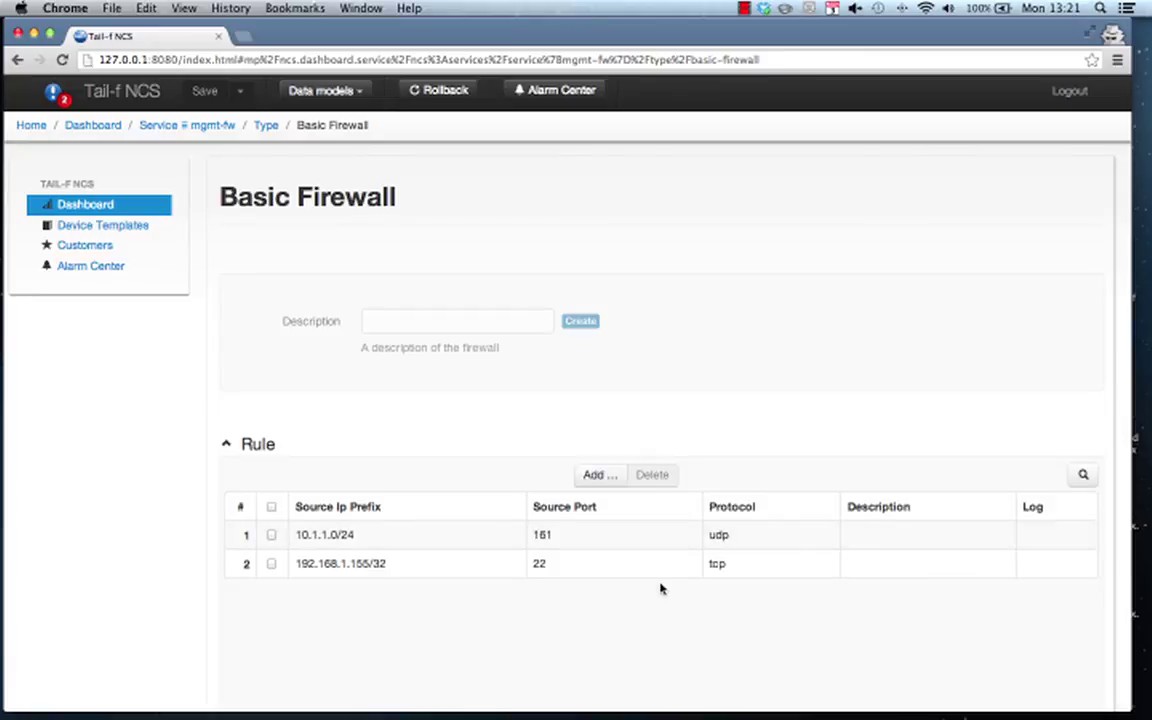
Step: Open the 10.1.1.0/24 • 161 • udp rule and tick its Log checkbox
click(334, 540)
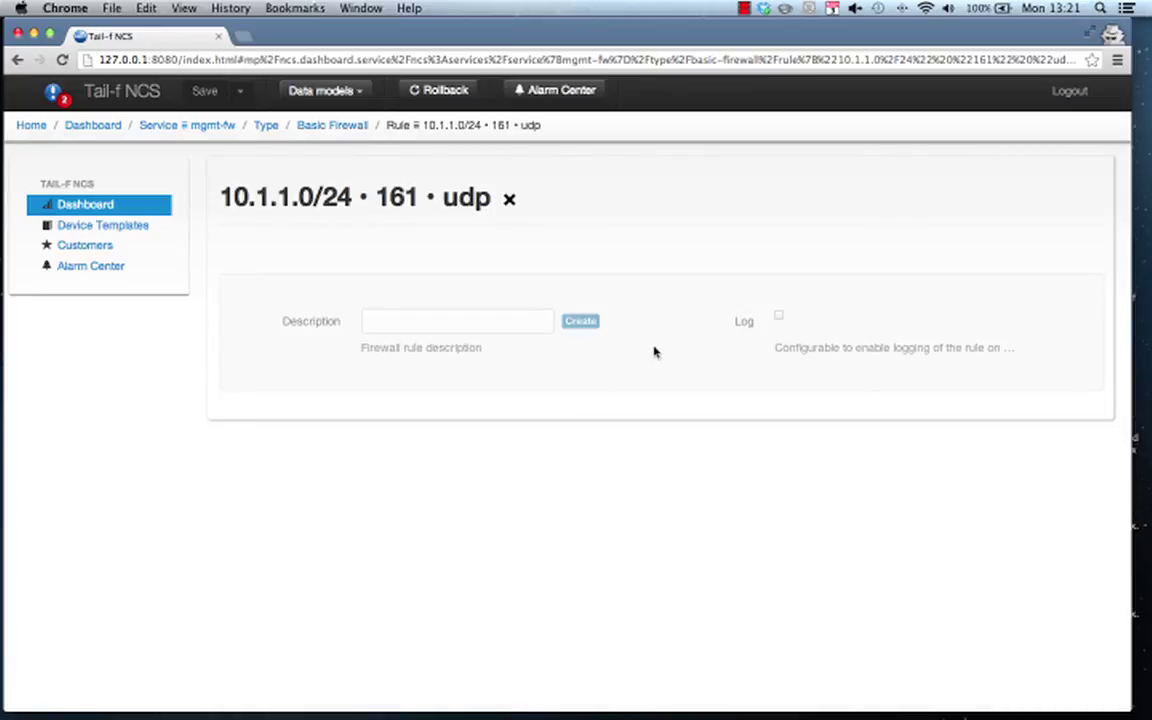
click(779, 317)
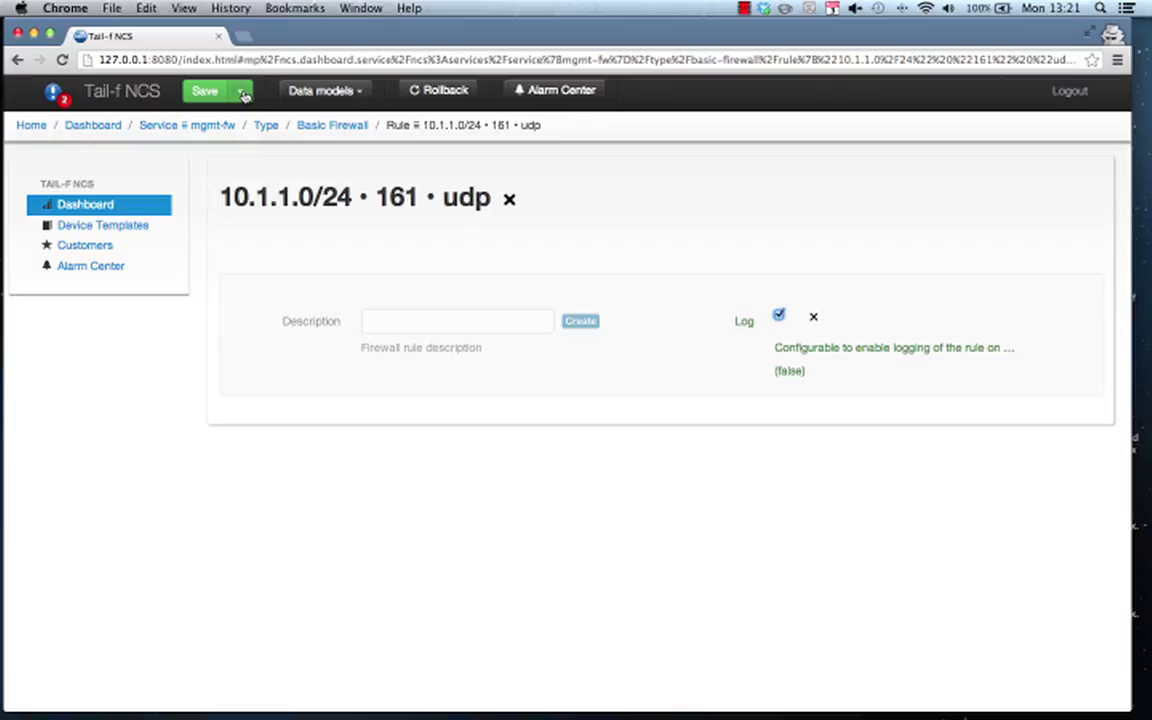
click(244, 92)
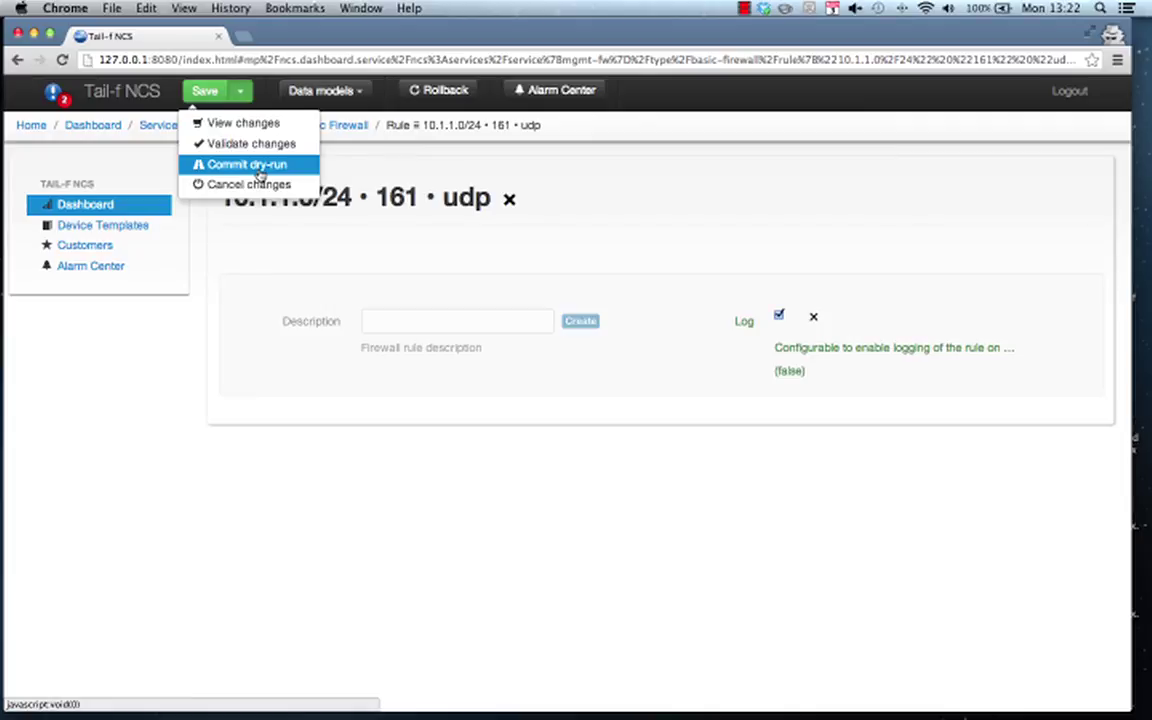
Step: Review the commit dry-run showing log added on j0 and c0, then save the change
click(258, 165)
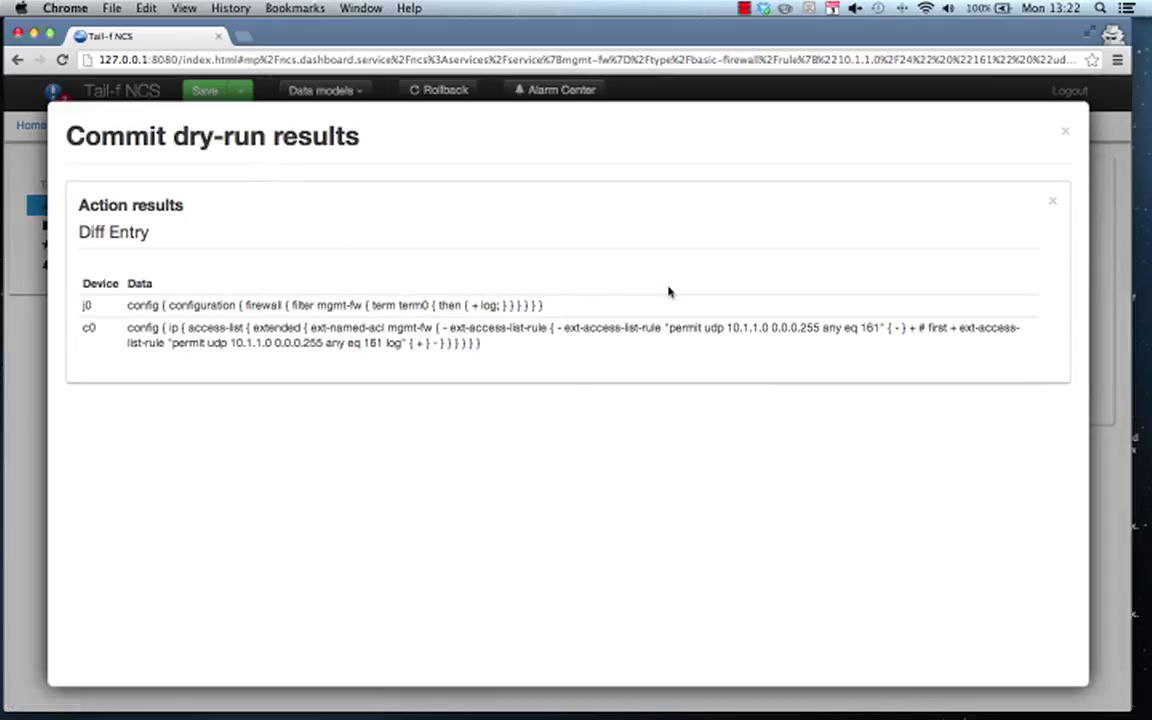
key(super+plus)
key(super+plus)
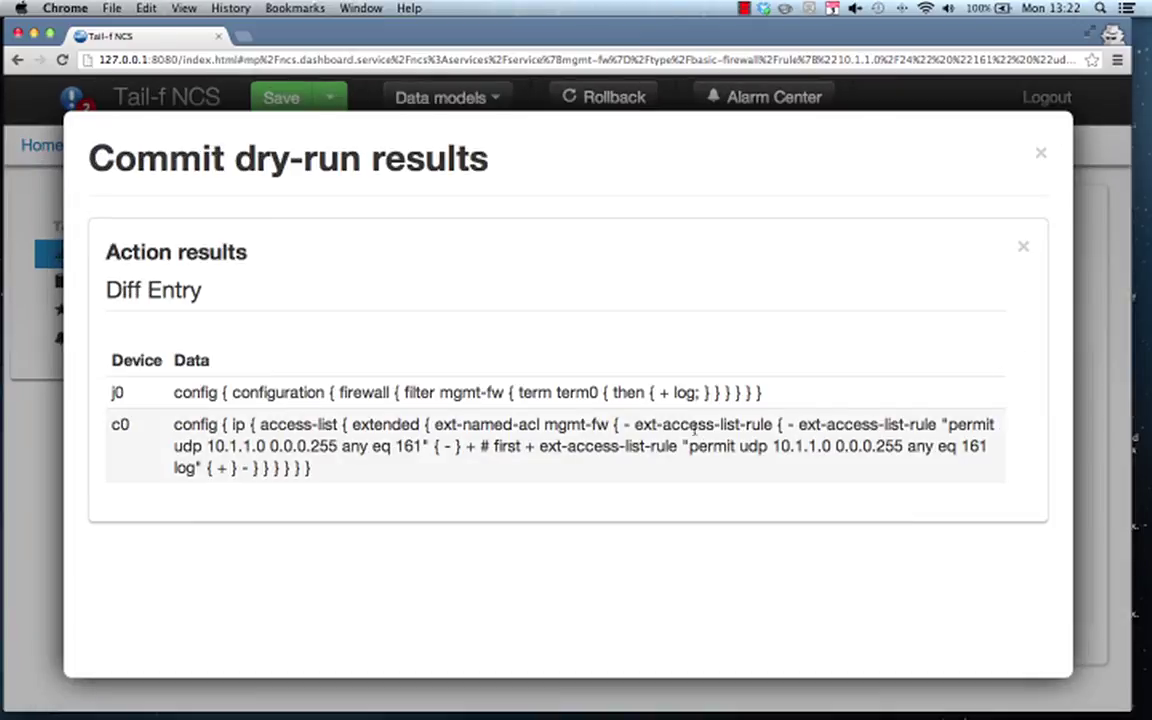
drag(659, 393, 700, 396)
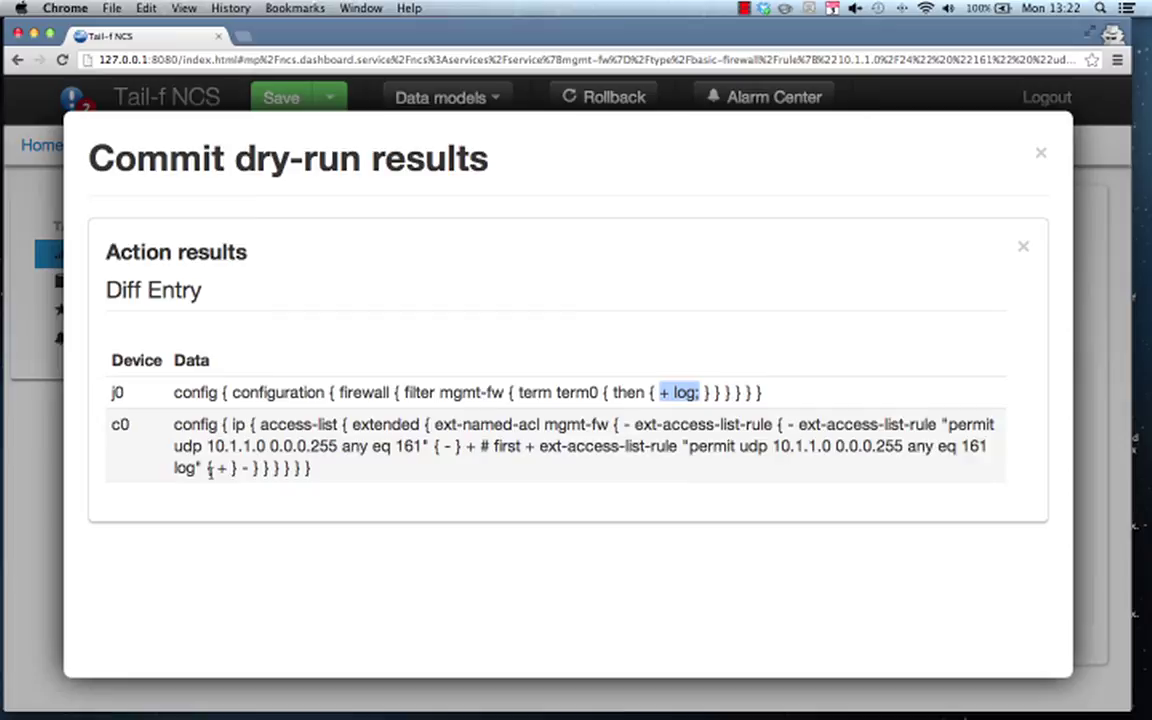
click(1043, 157)
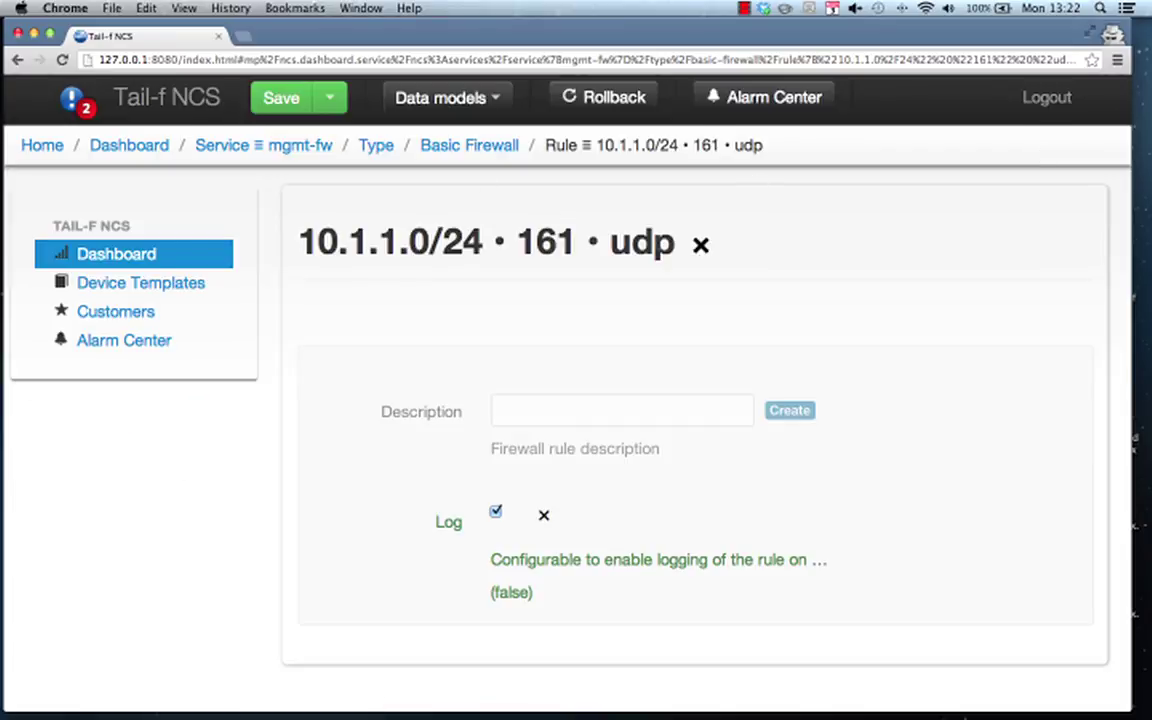
key(super+minus)
key(super+minus)
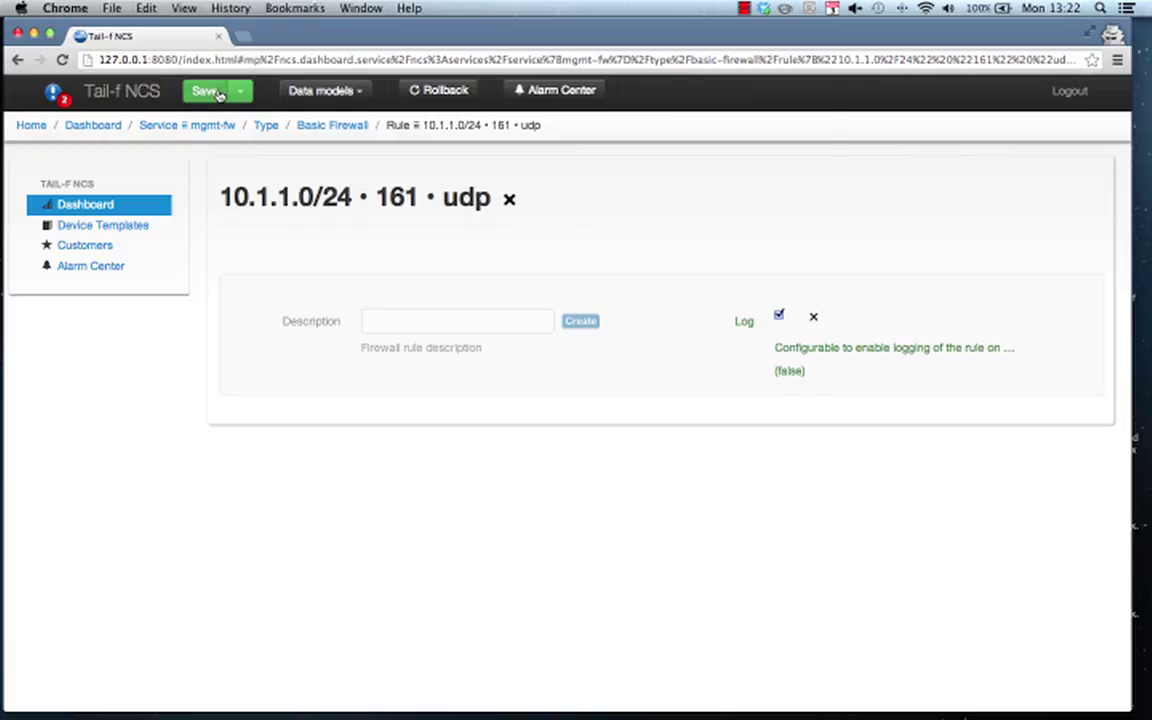
click(217, 93)
click(785, 288)
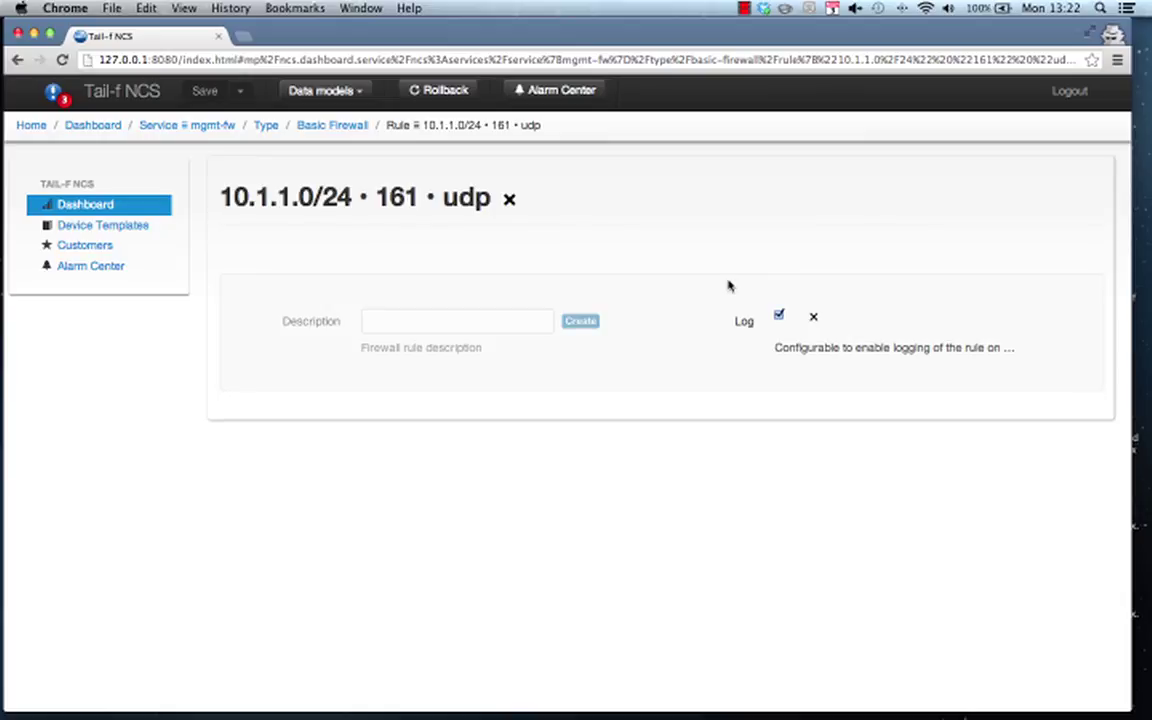
Step: In the NCS CLI, show j0's interface configuration in full and at display-level 2
key(super+Tab)
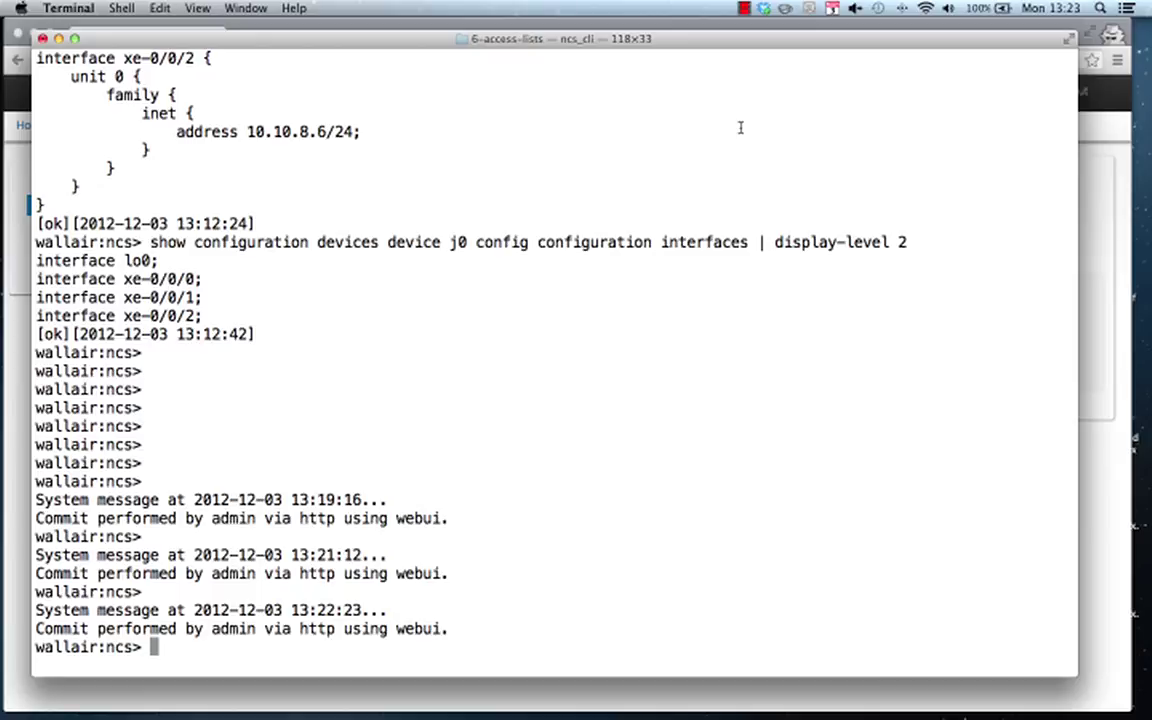
key(Up)
key(BackSpace)
key(BackSpace)
key(BackSpace)
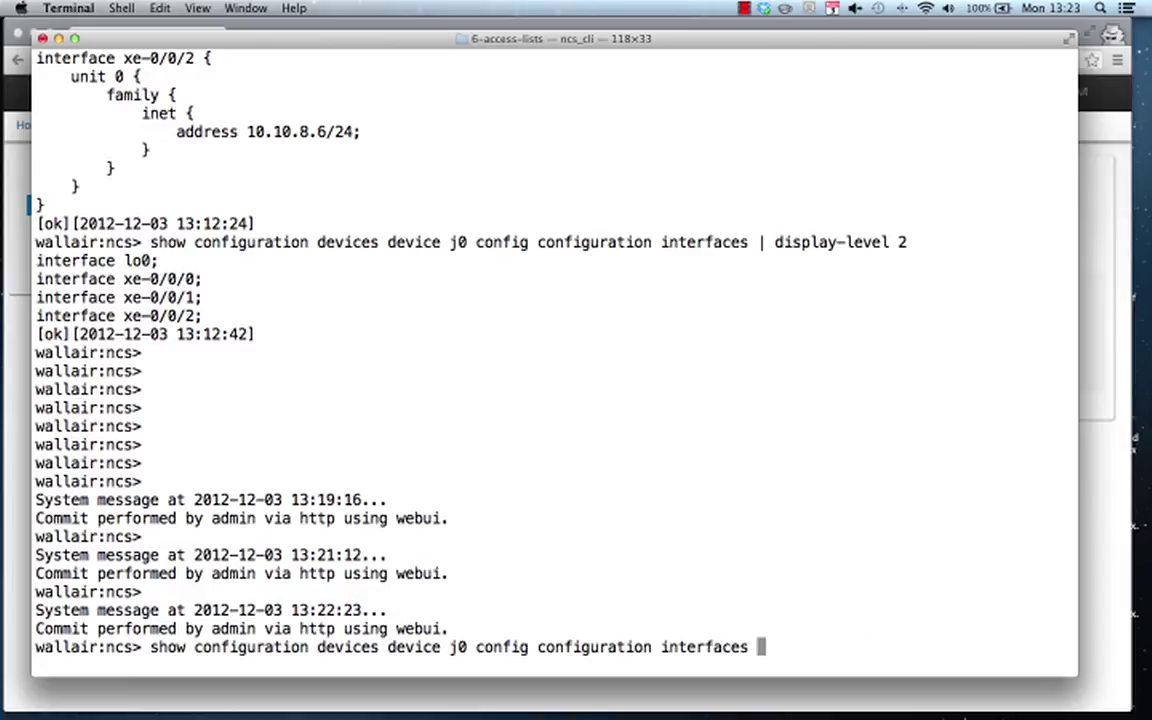
key(Return)
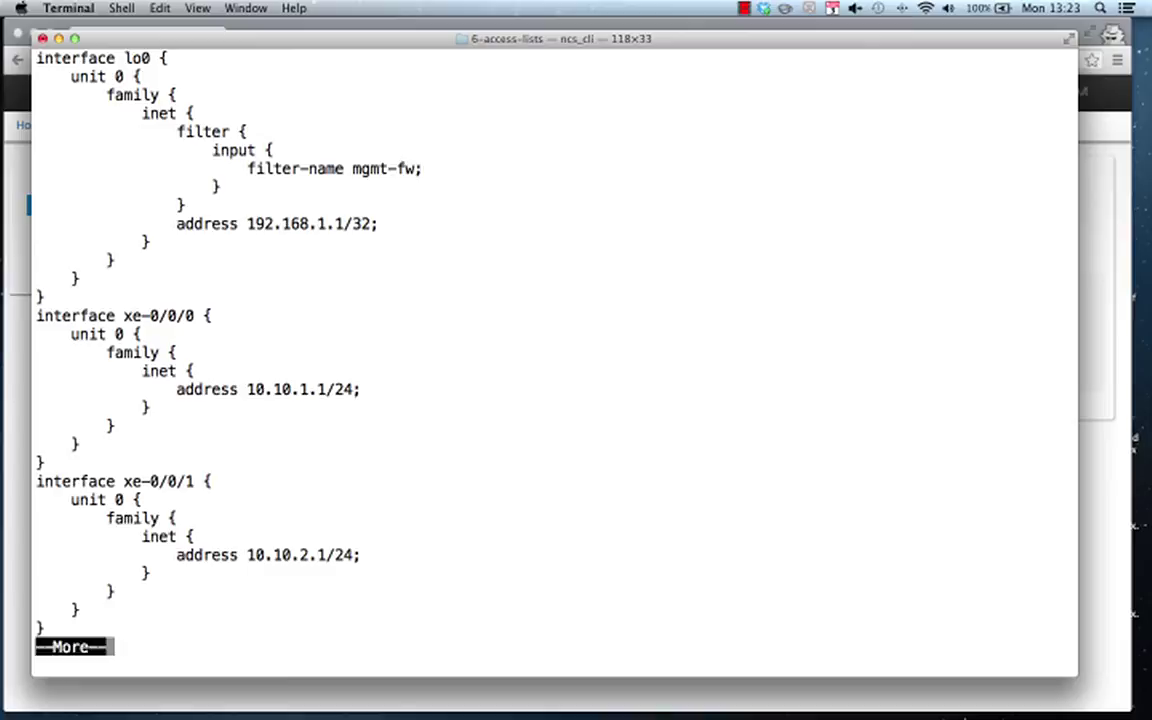
key(Return)
key(q)
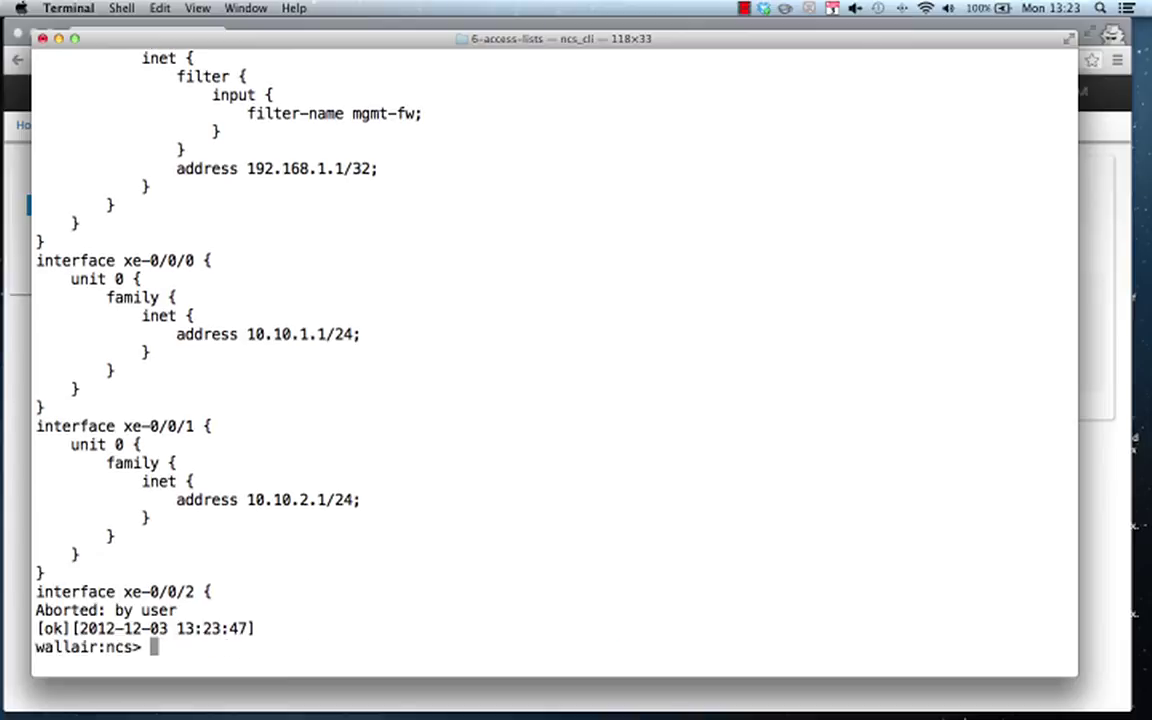
key(Up)
text(| display-level 2)
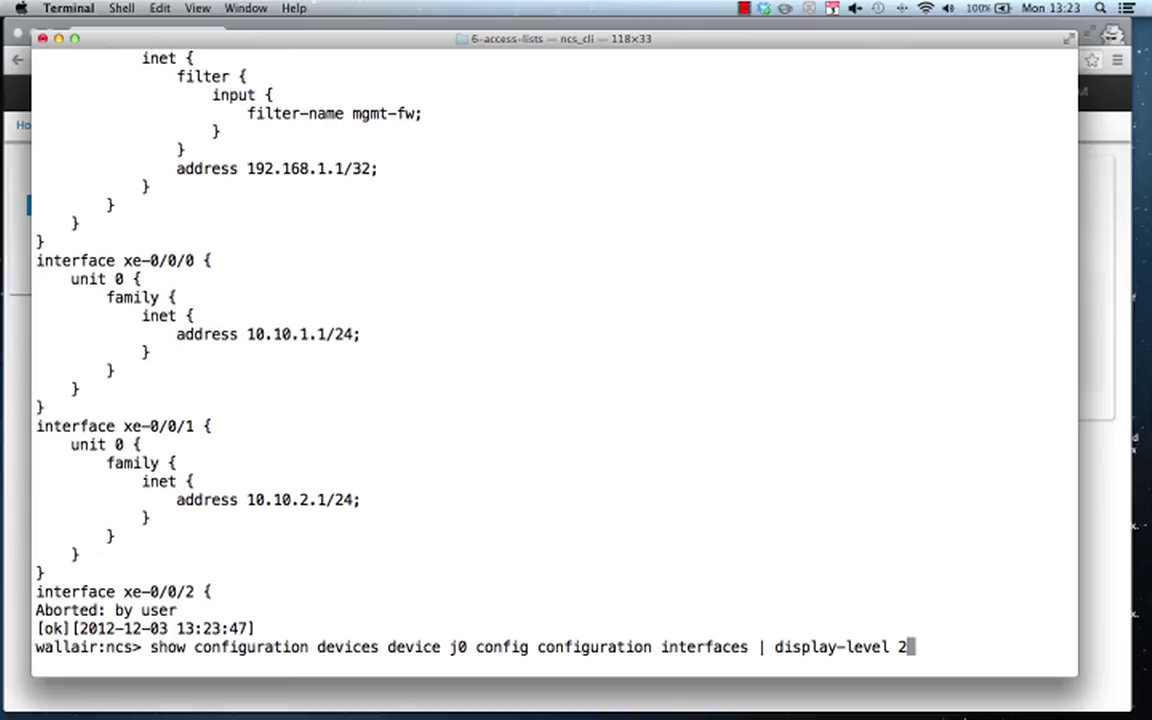
key(Return)
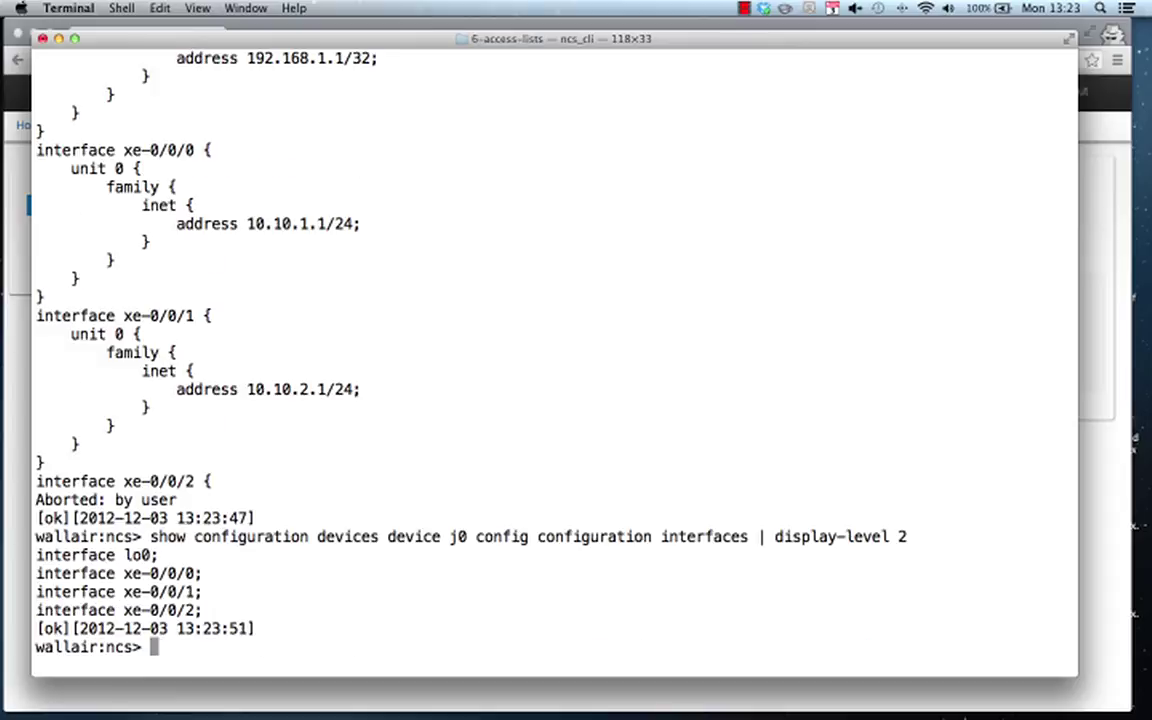
Step: Show c0's interface config, with Loopback 0 applying the mgmt-fw access-group inbound
key(Up)
key(Up)
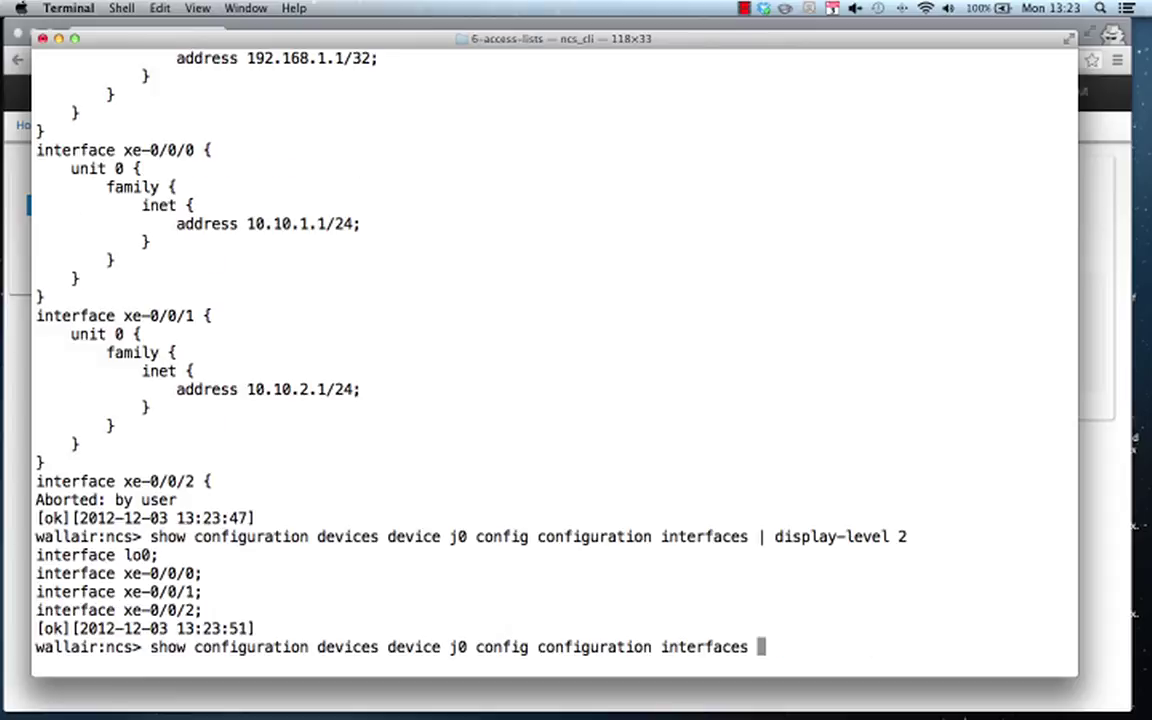
key(Up)
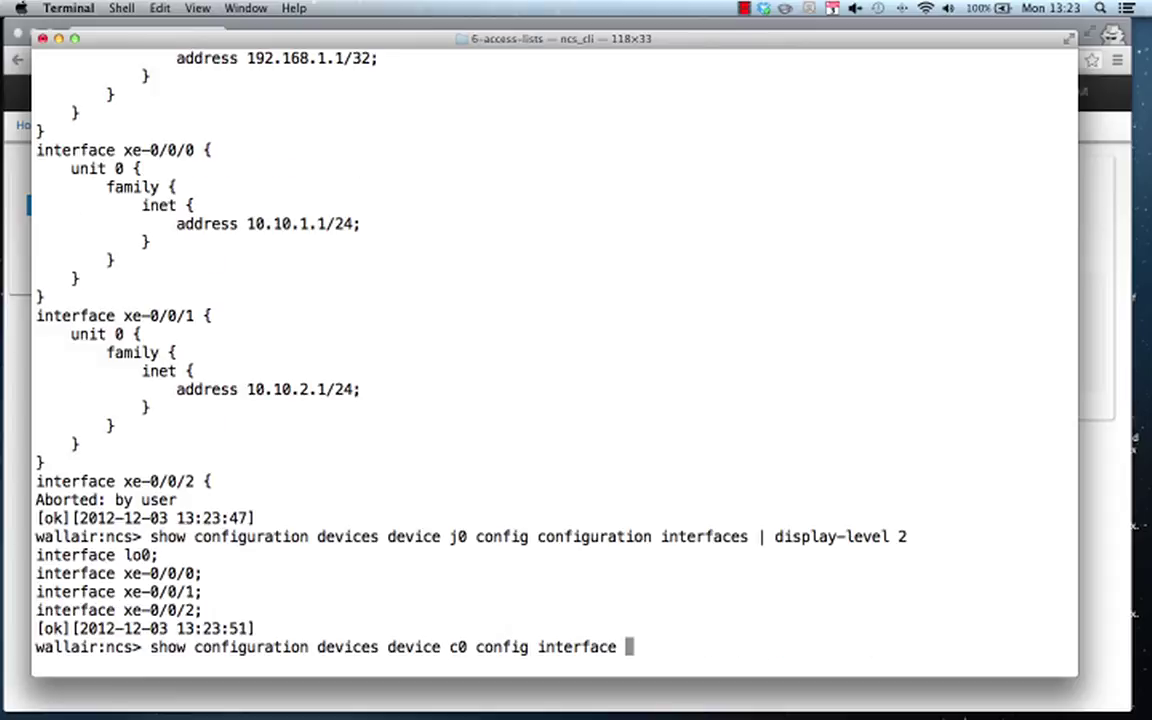
key(Return)
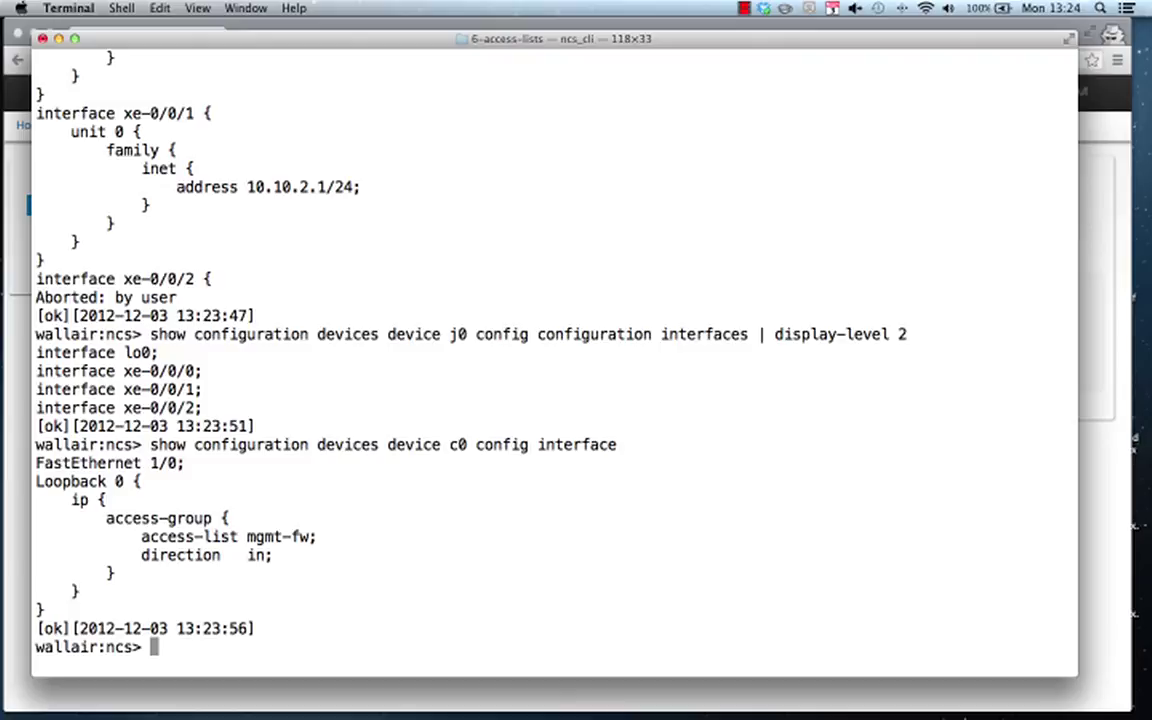
text(s)
text(how s)
key(BackSpace)
key(BackSpace)
key(BackSpace)
key(BackSpace)
key(BackSpace)
key(BackSpace)
Step: Enter configuration mode and run 'show services service mgmt-fw'
text(cpmnf)
key(BackSpace)
key(BackSpace)
key(BackSpace)
key(BackSpace)
text(onfigu)
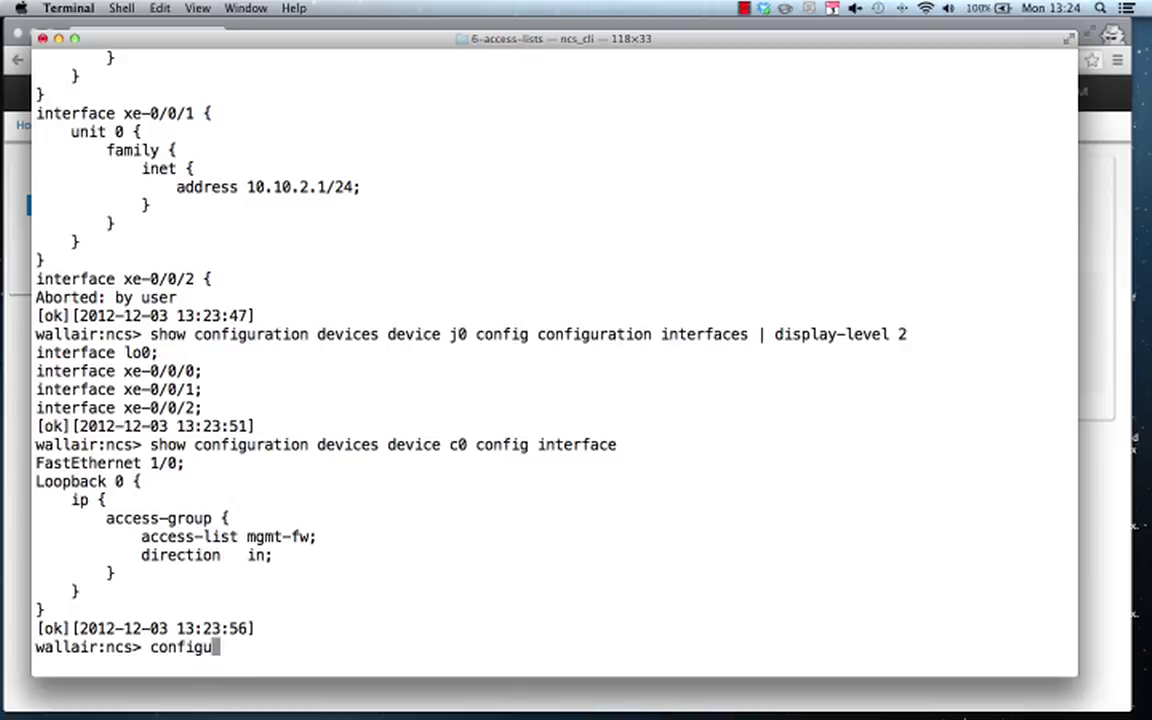
text(re)
key(Return)
text(show ser)
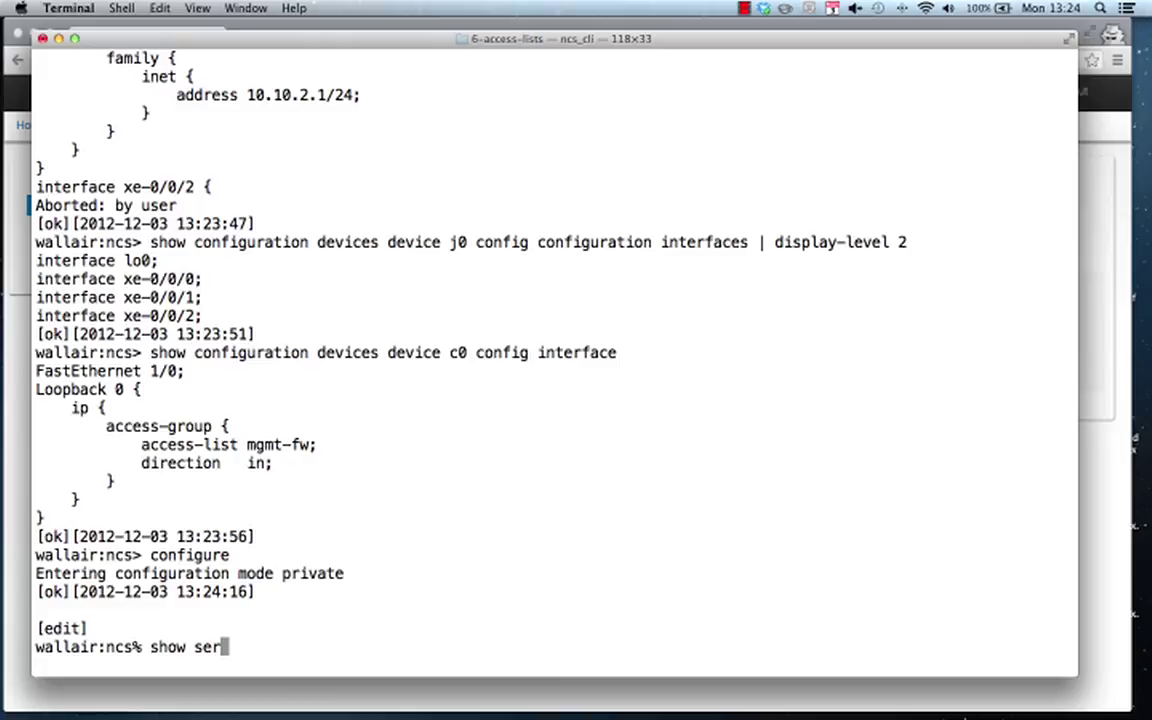
text(vices service )
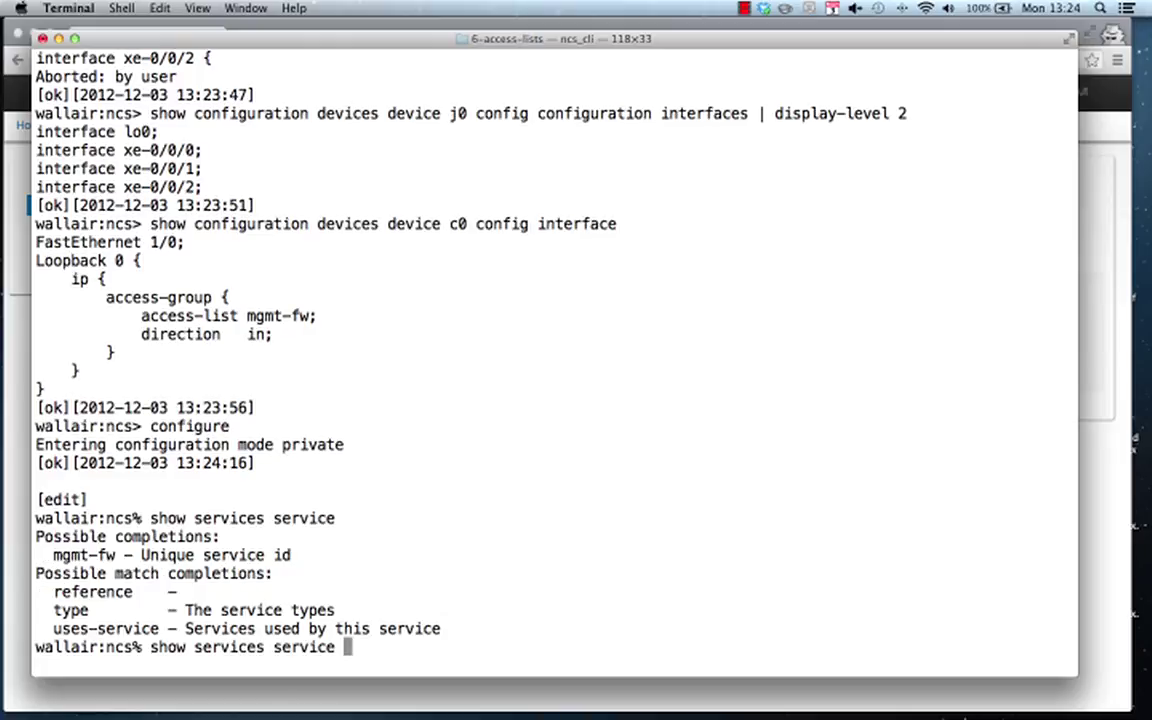
text(?m)
key(Tab)
key(Return)
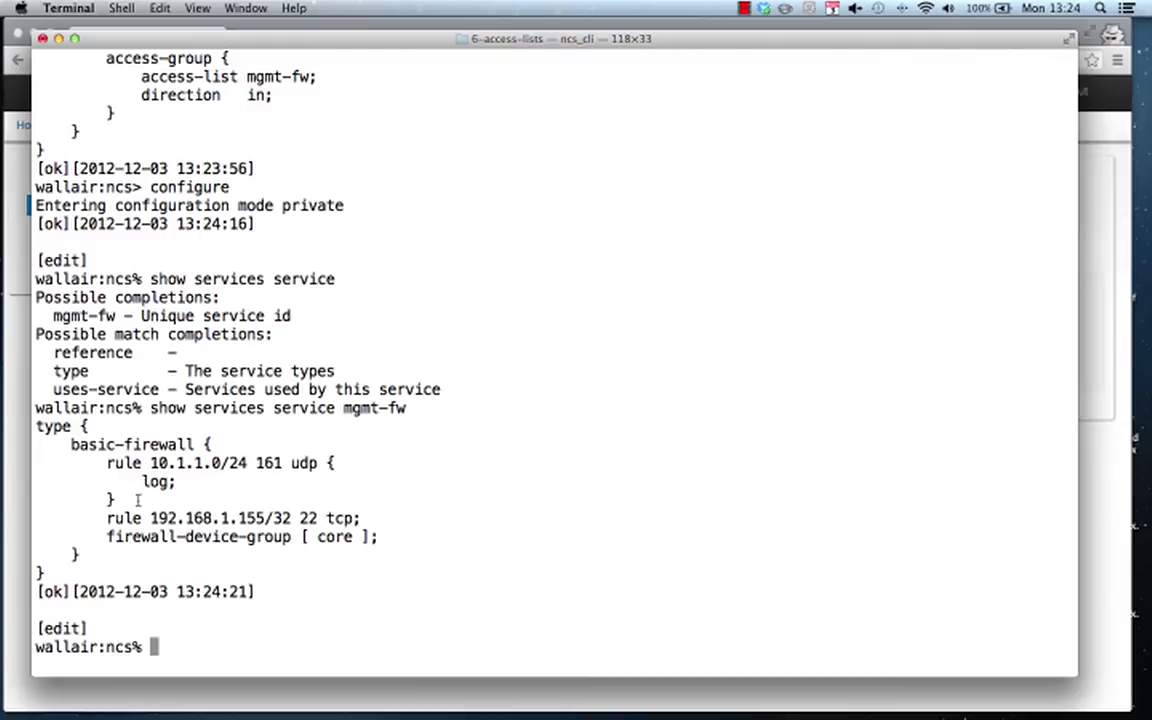
Step: Highlight the 10.1.1.0/24 rule and its log setting in the output
drag(139, 462, 170, 481)
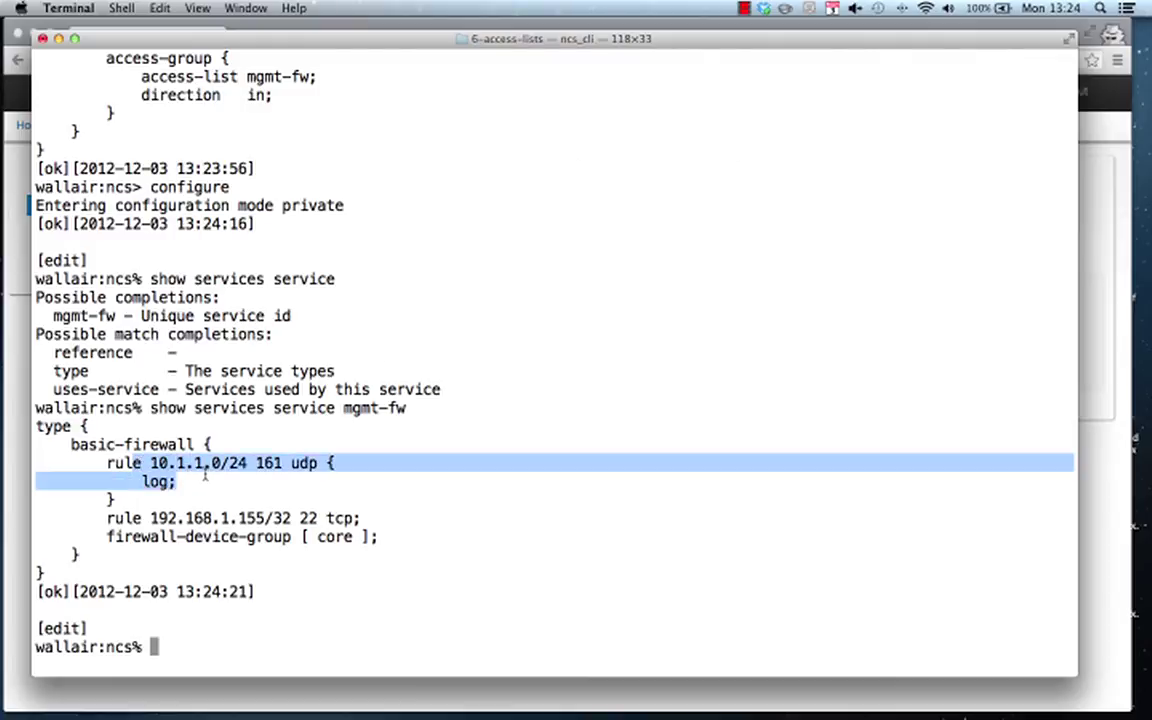
double_click(282, 518)
click(320, 622)
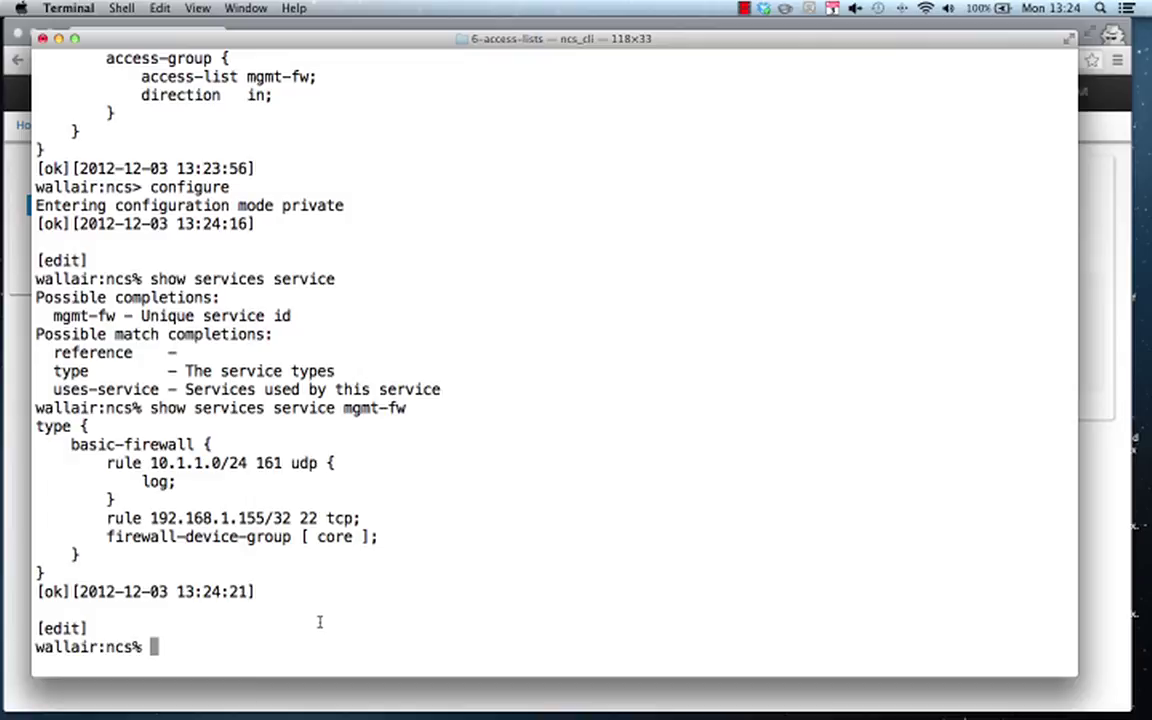
Step: Delete the log setting from mgmt-fw's basic-firewall rule 10.1.1.0/24 161 udp
text(delete services)
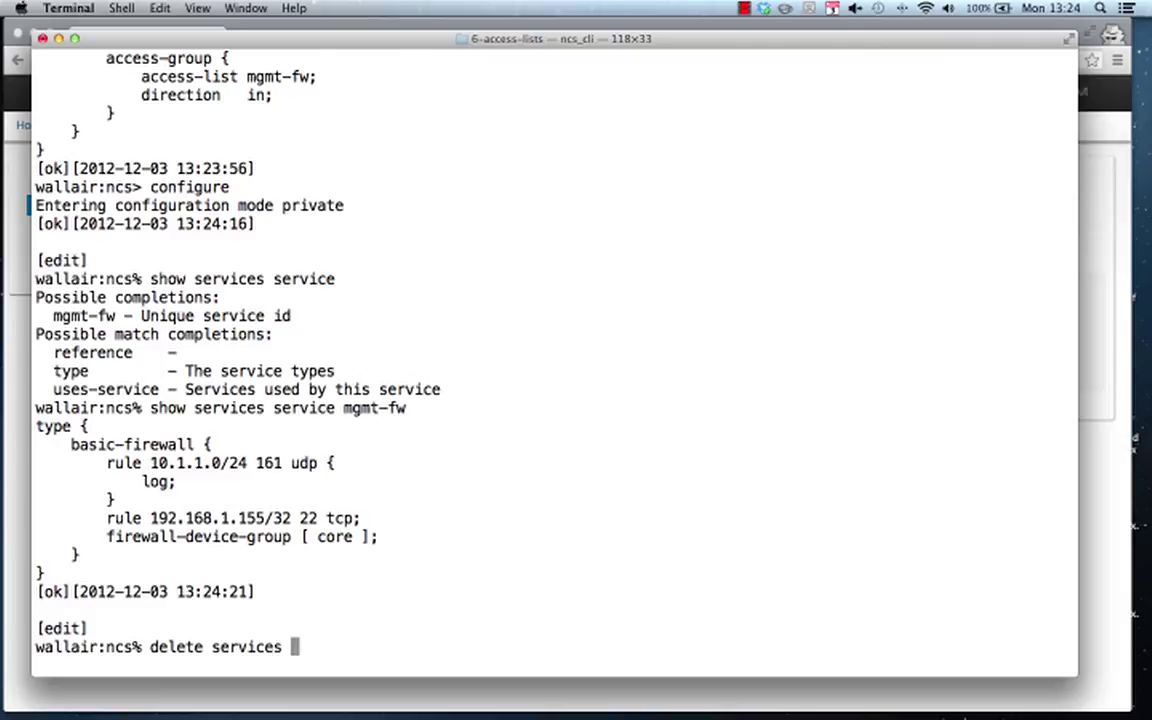
key(Tab)
text(service )
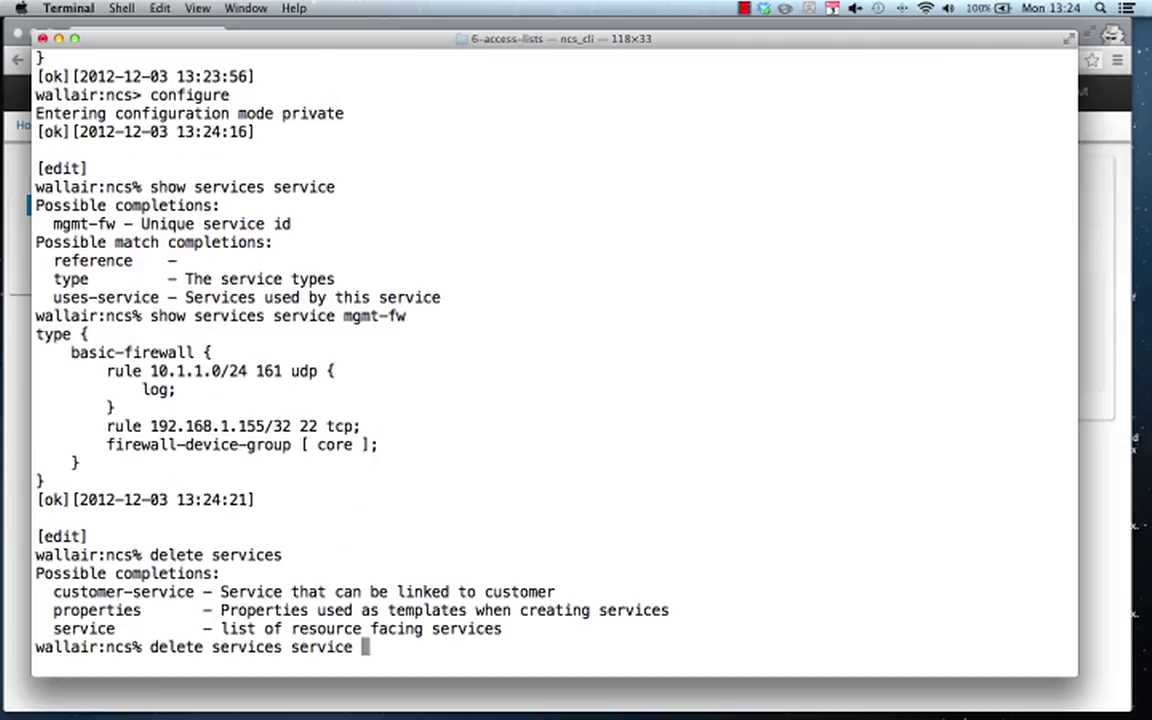
text(mgmt-fw)
key(Tab)
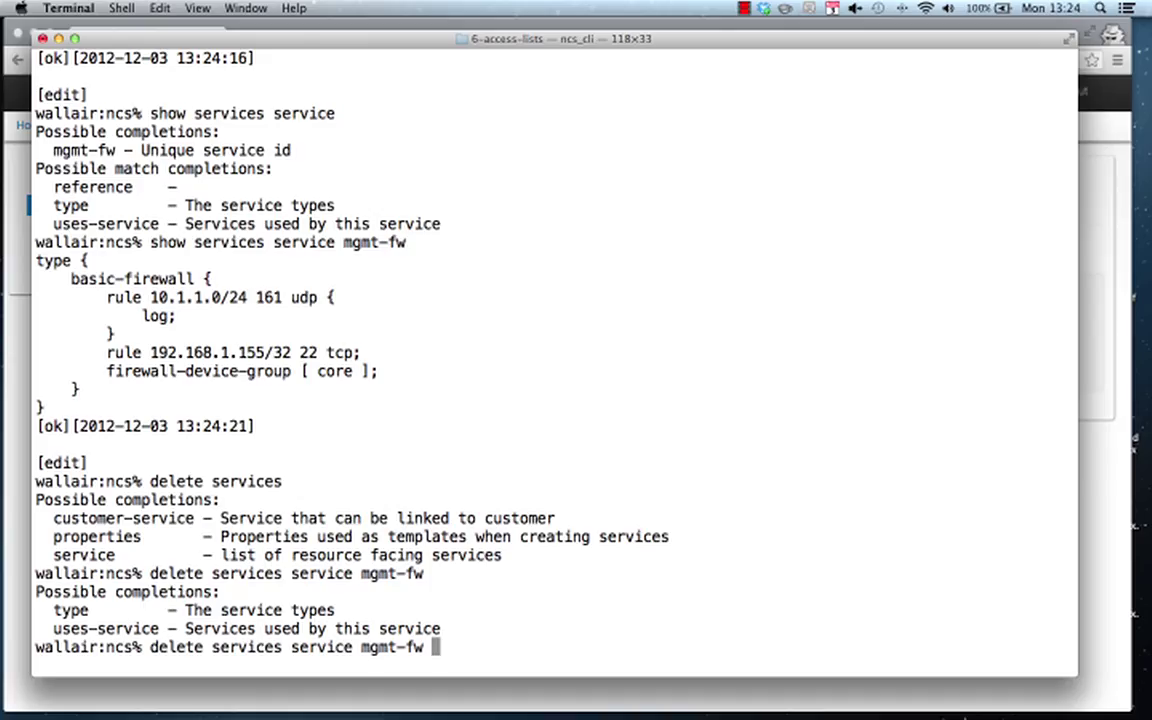
text(type b)
key(Tab)
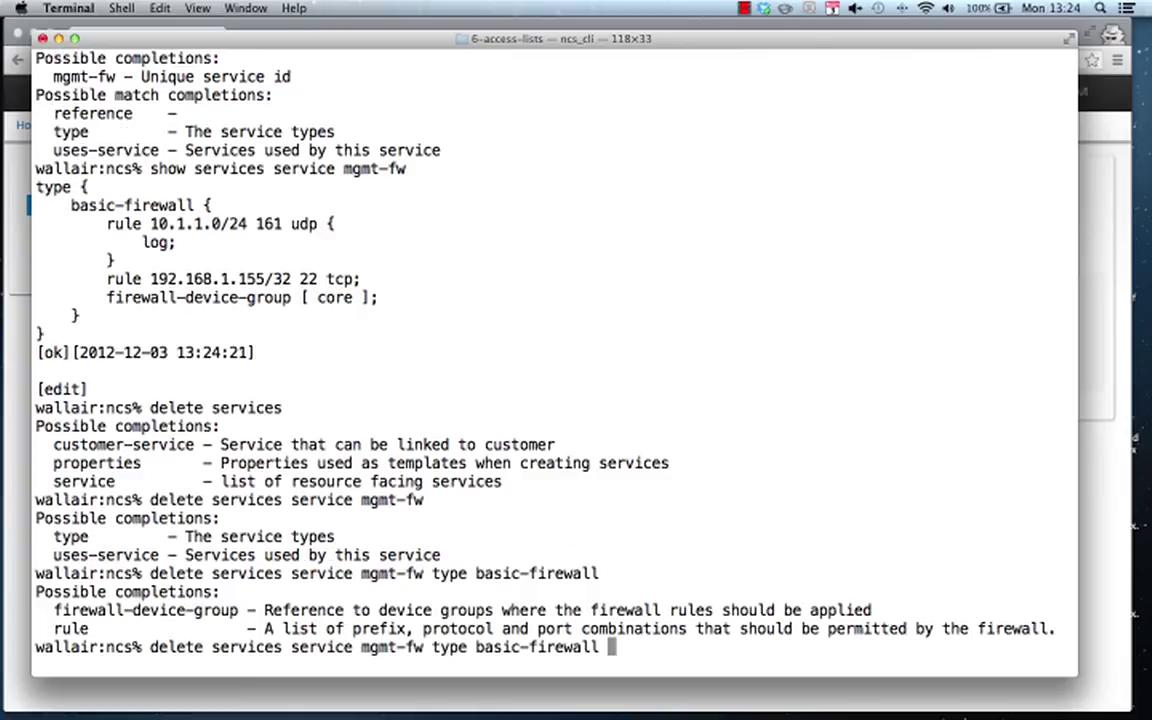
text(rule 1)
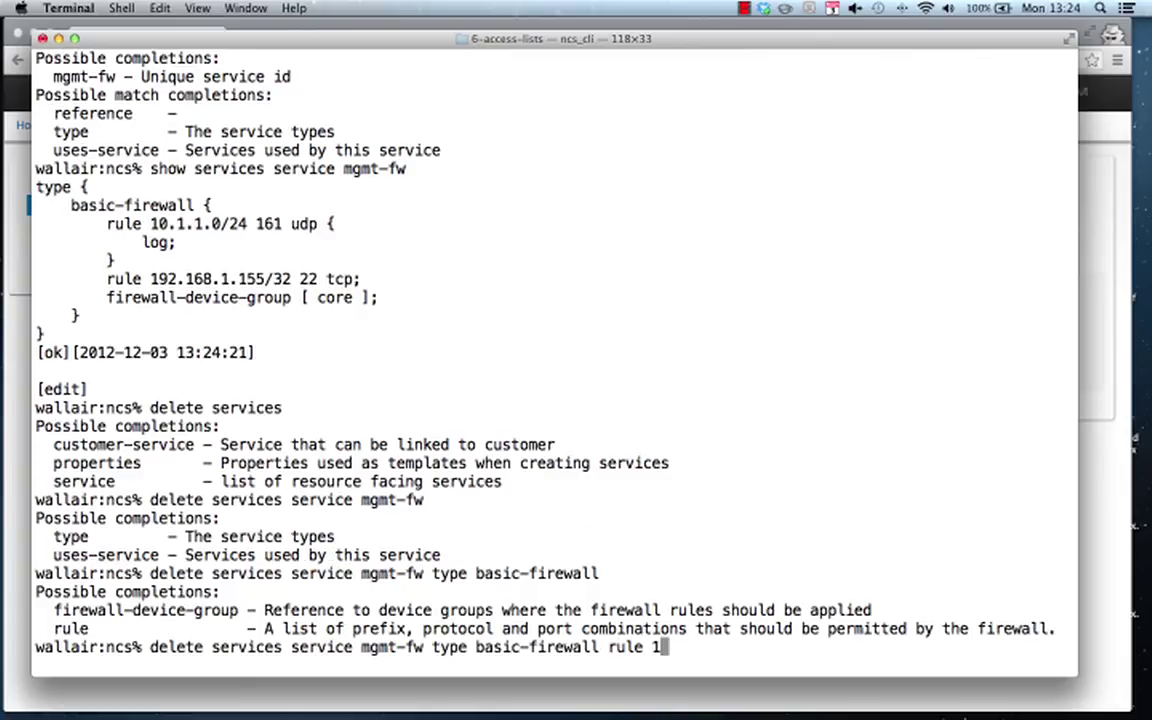
key(Tab)
text(0.1.1.0/24 161 )
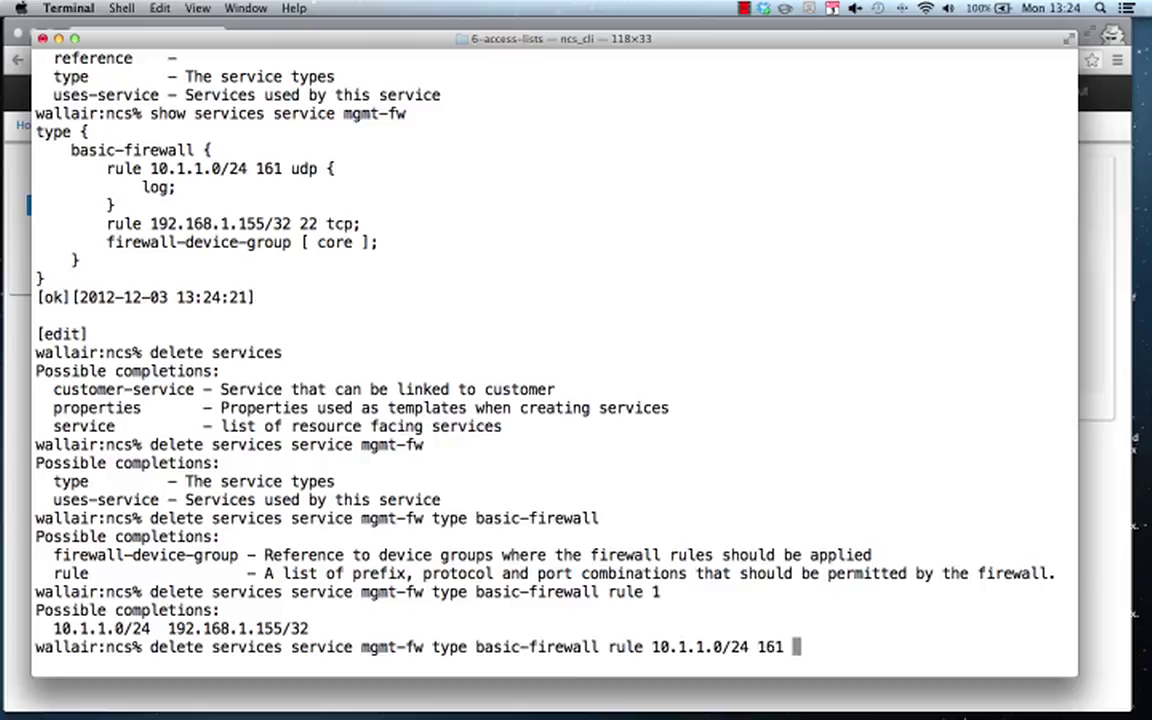
text(udp log)
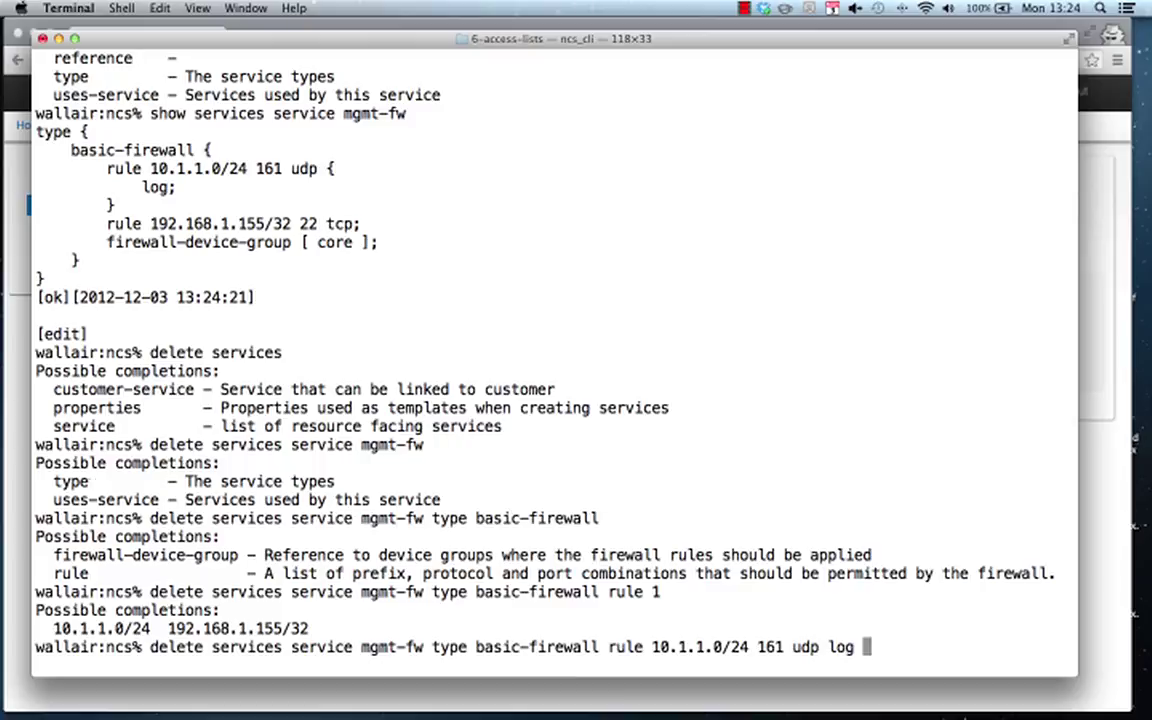
key(Return)
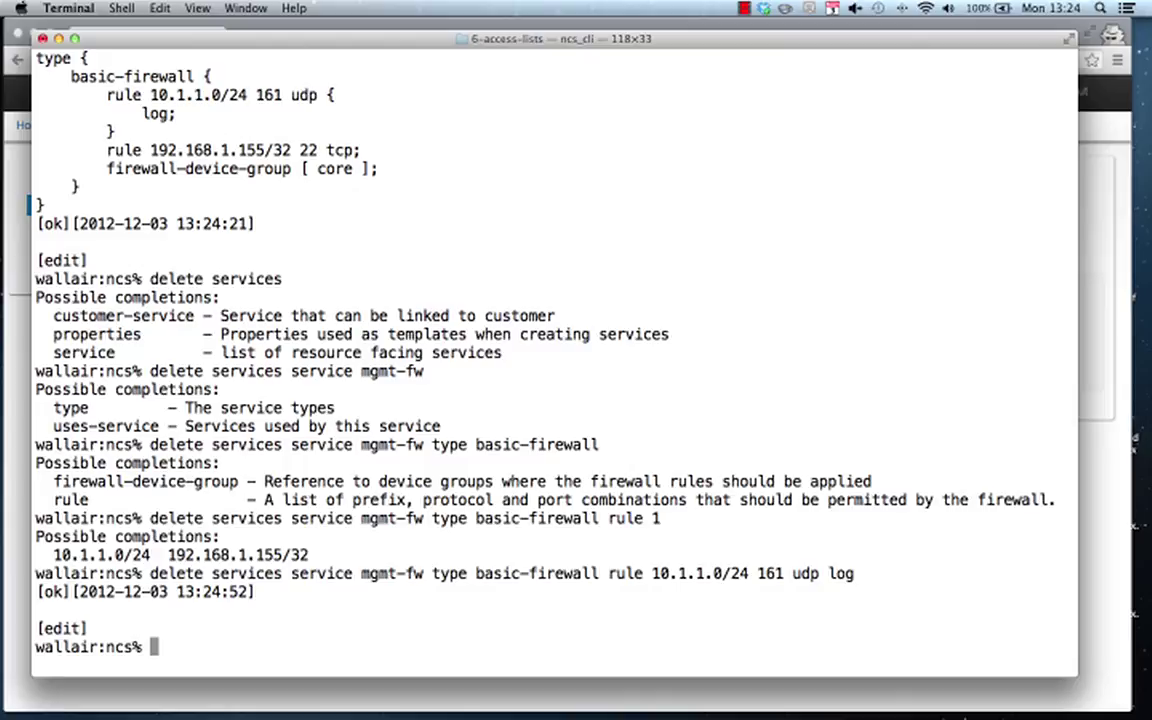
Step: Run 'compare running brief' to confirm log shows as removed in the pending changes
text(compare )
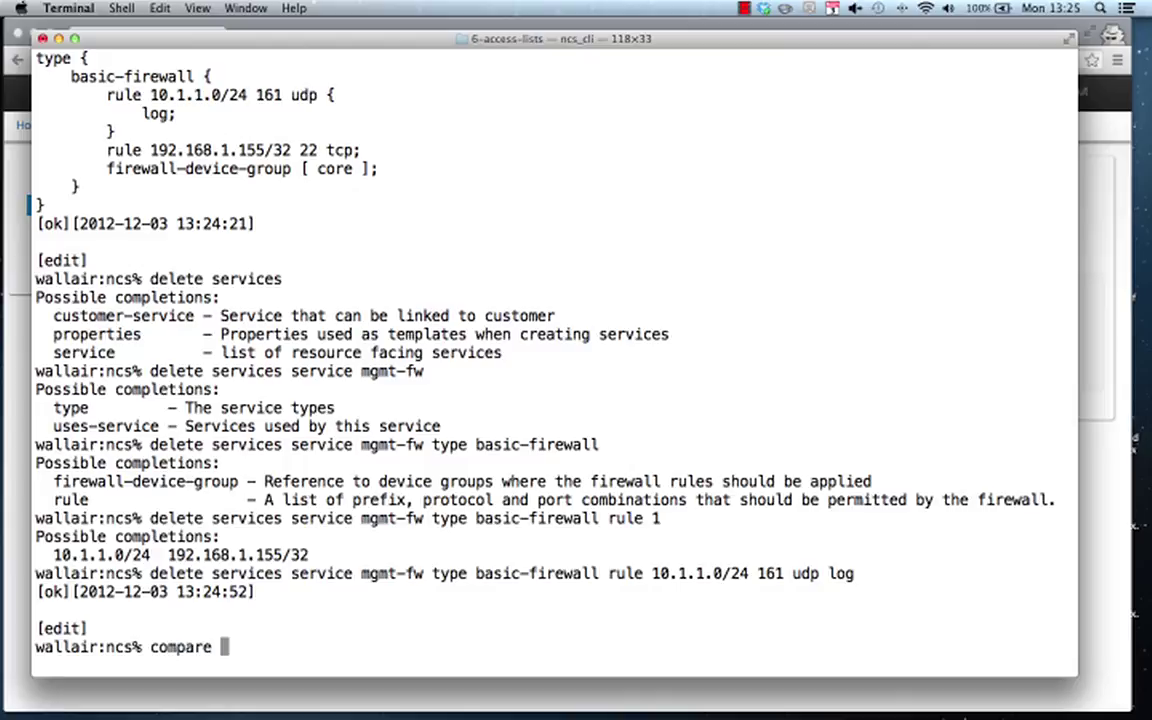
text(running )
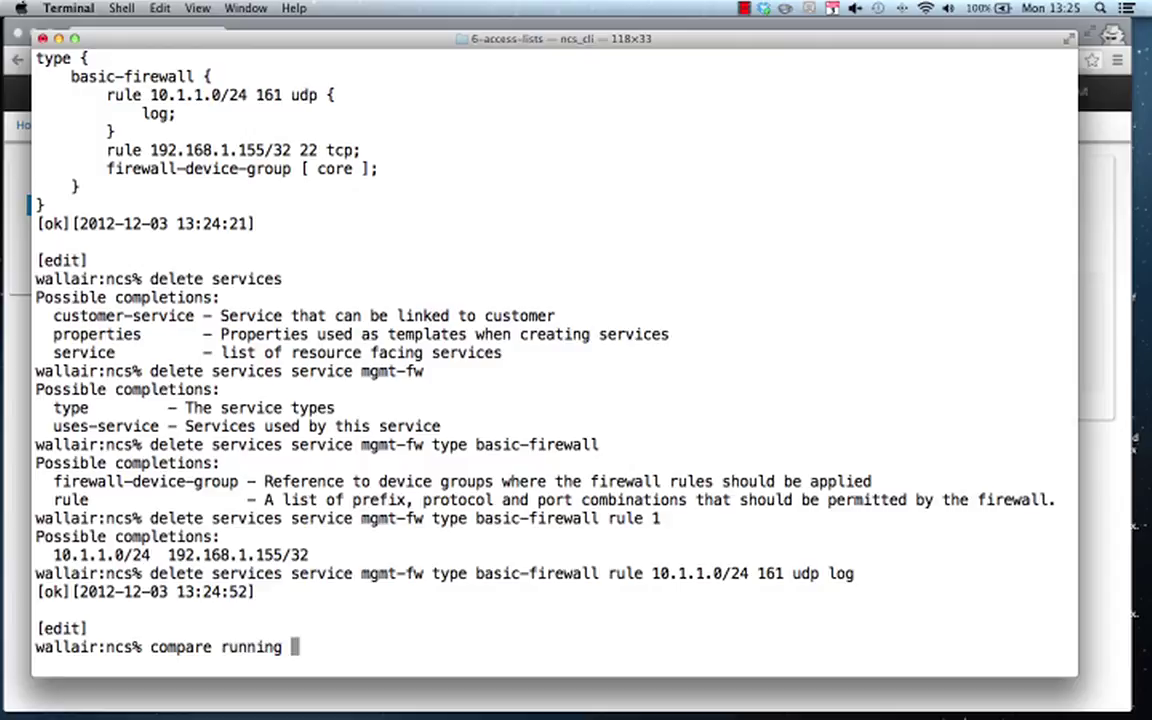
text(brief)
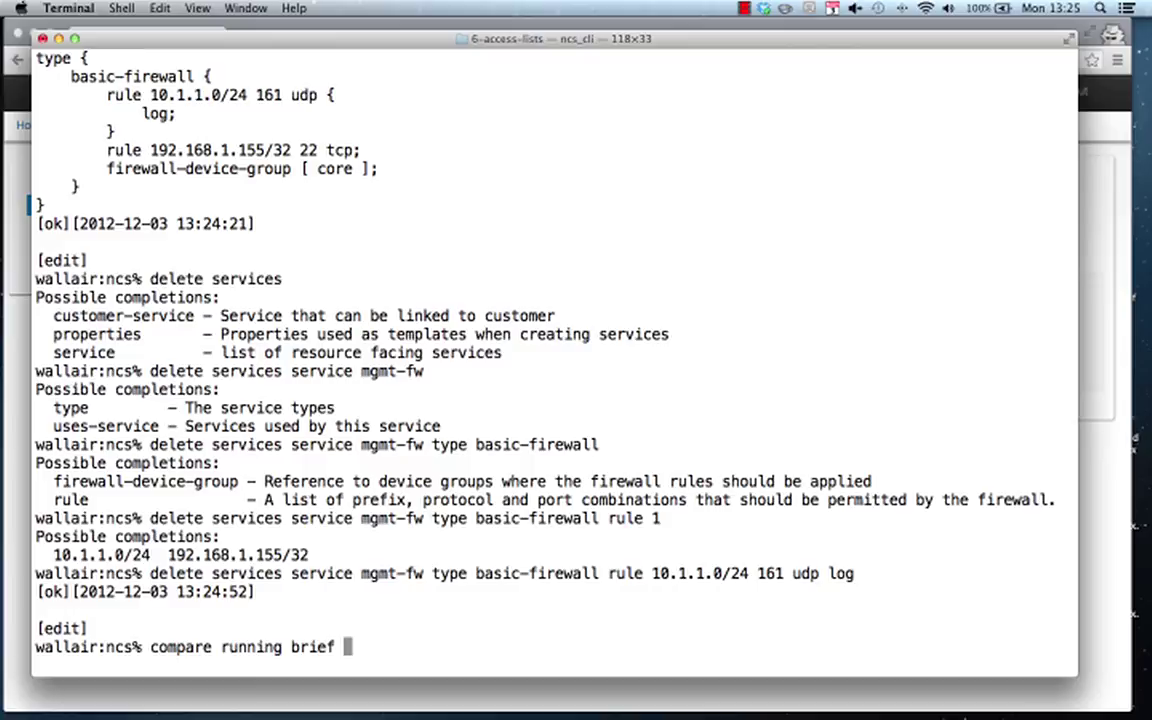
key(Return)
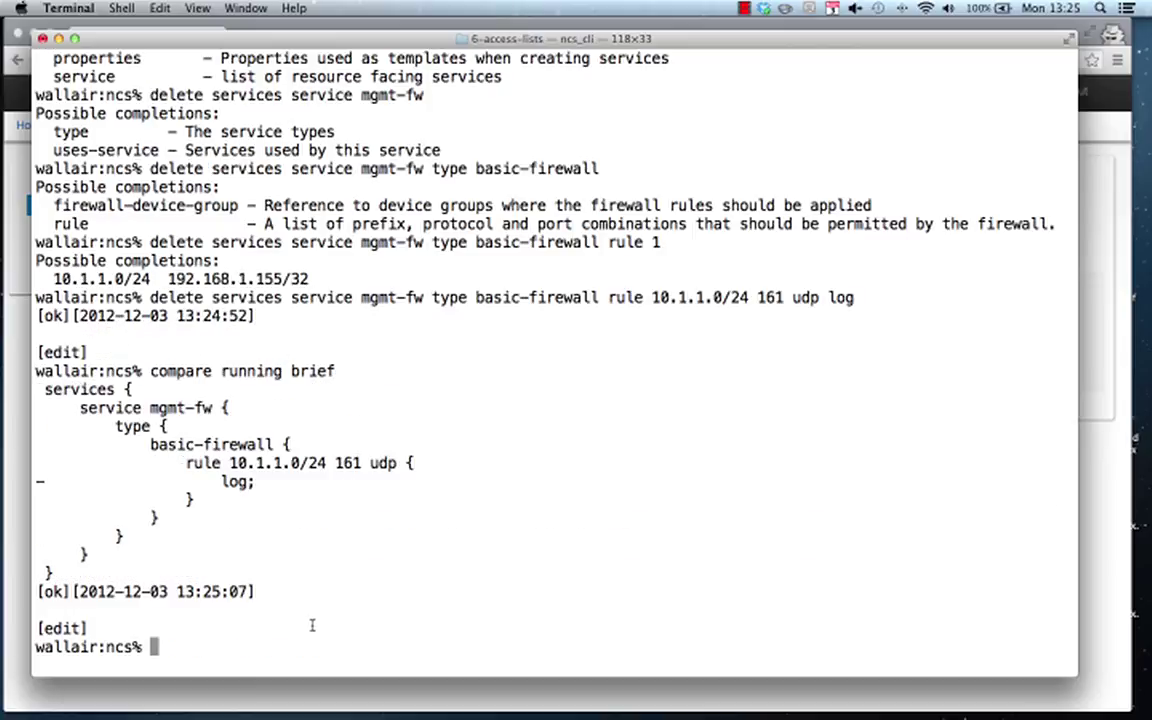
triple_click(262, 483)
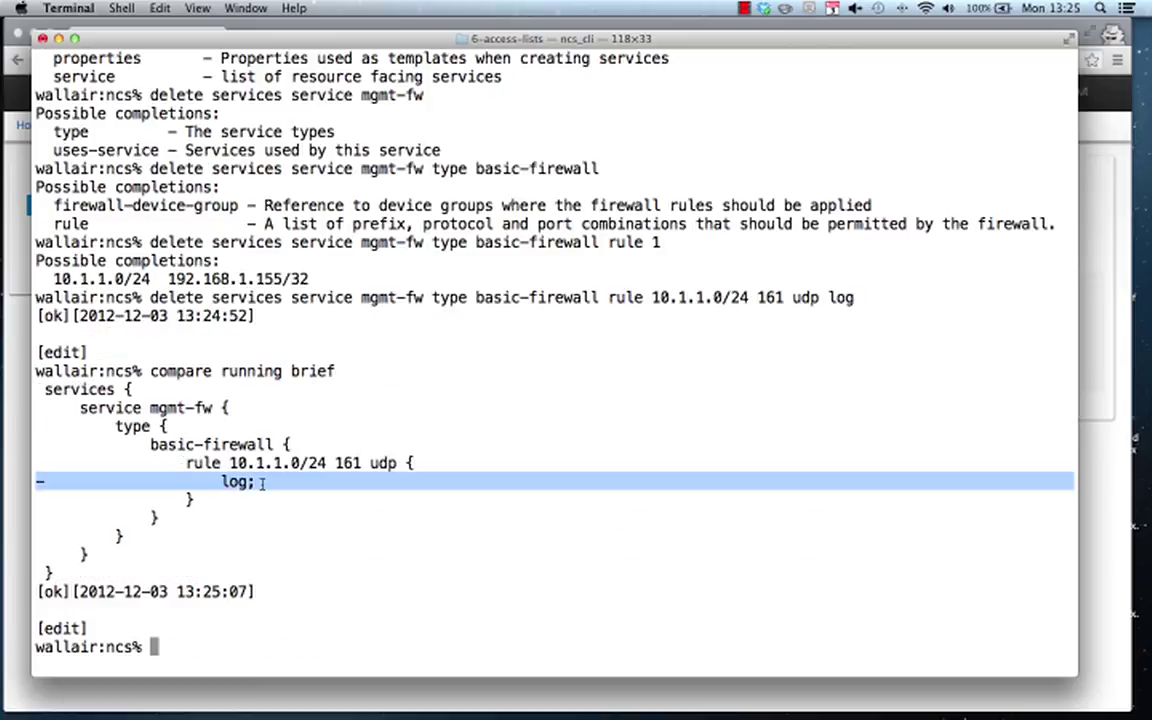
click(285, 537)
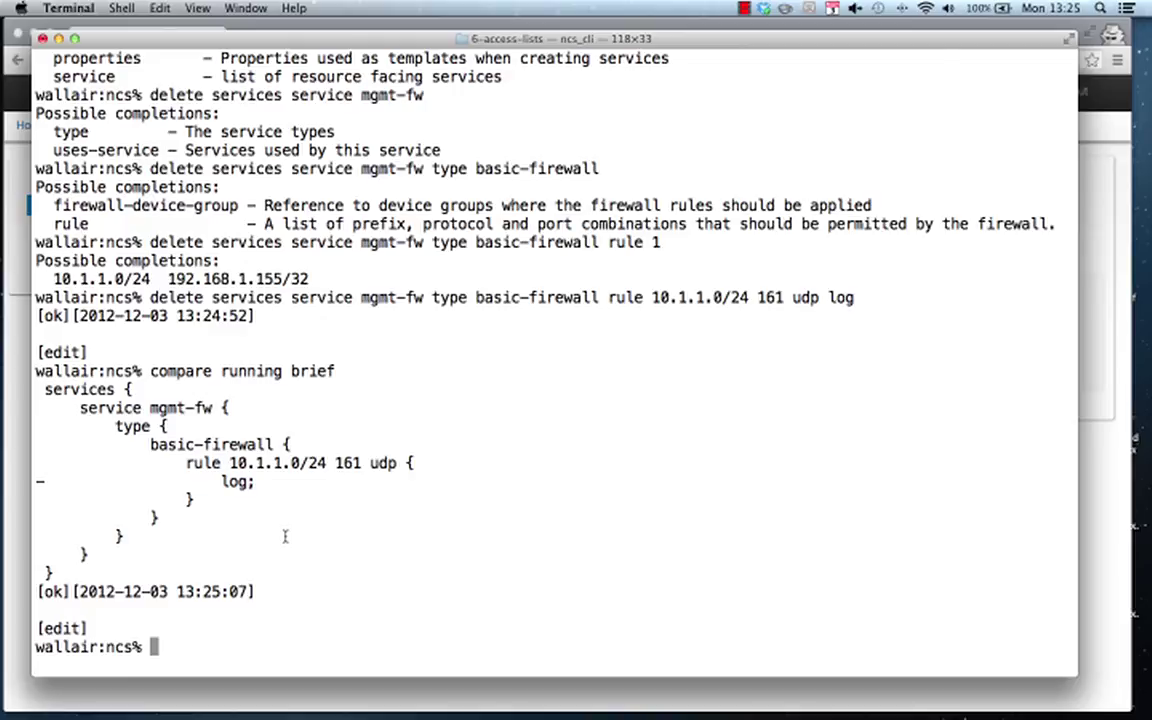
Step: Run 'request services commit-dry-run' to preview the device changes
text(req)
key(Tab)
text(ser)
key(Tab)
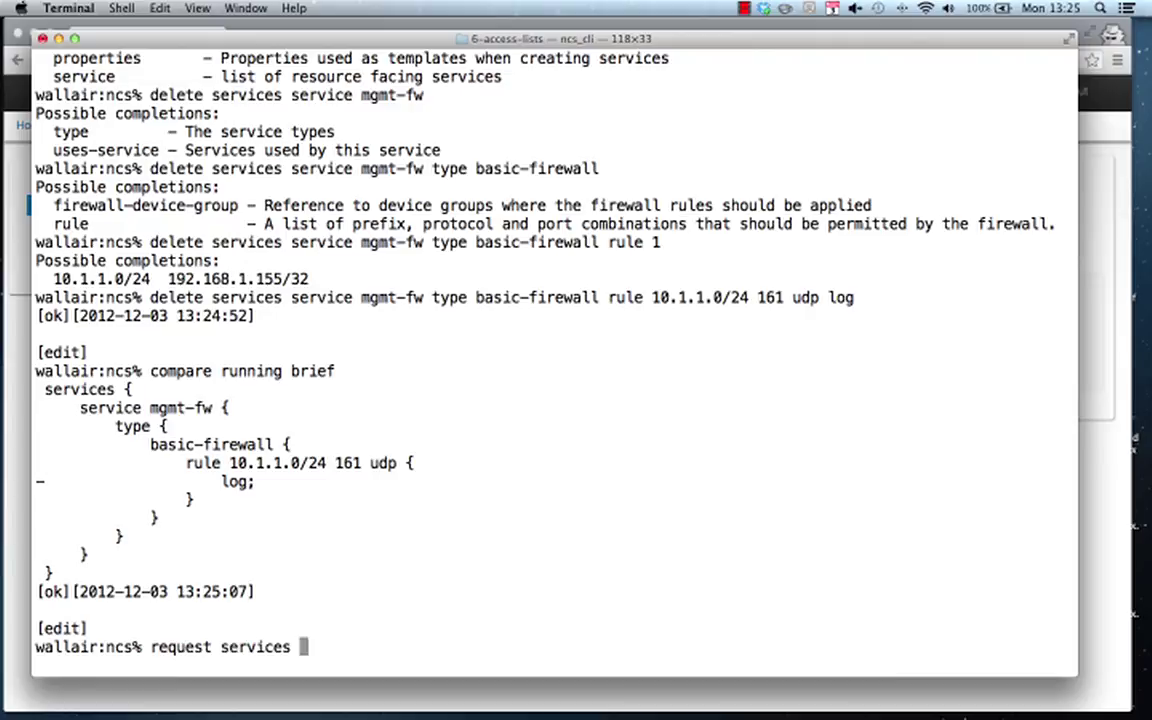
text(com)
key(Tab)
key(Return)
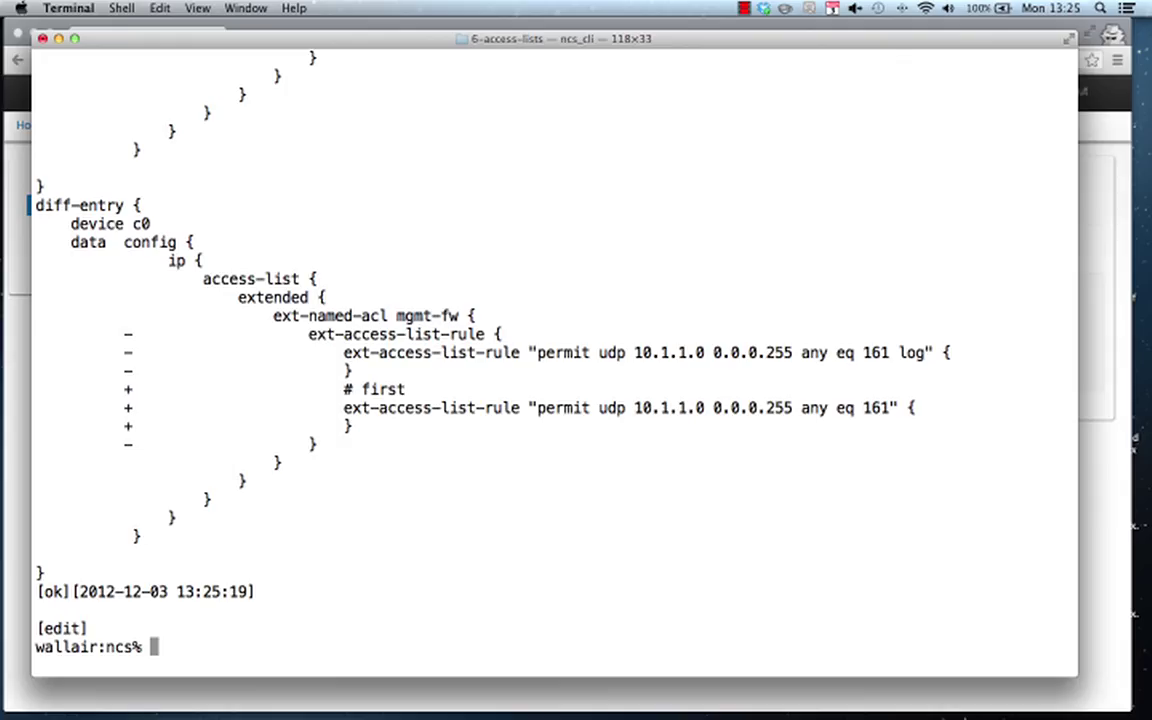
Step: Review j0 and c0 dropping log from the 10.1.1.0 rule, then commit
scroll(424, 406, up, 5)
scroll(424, 406, up, 3)
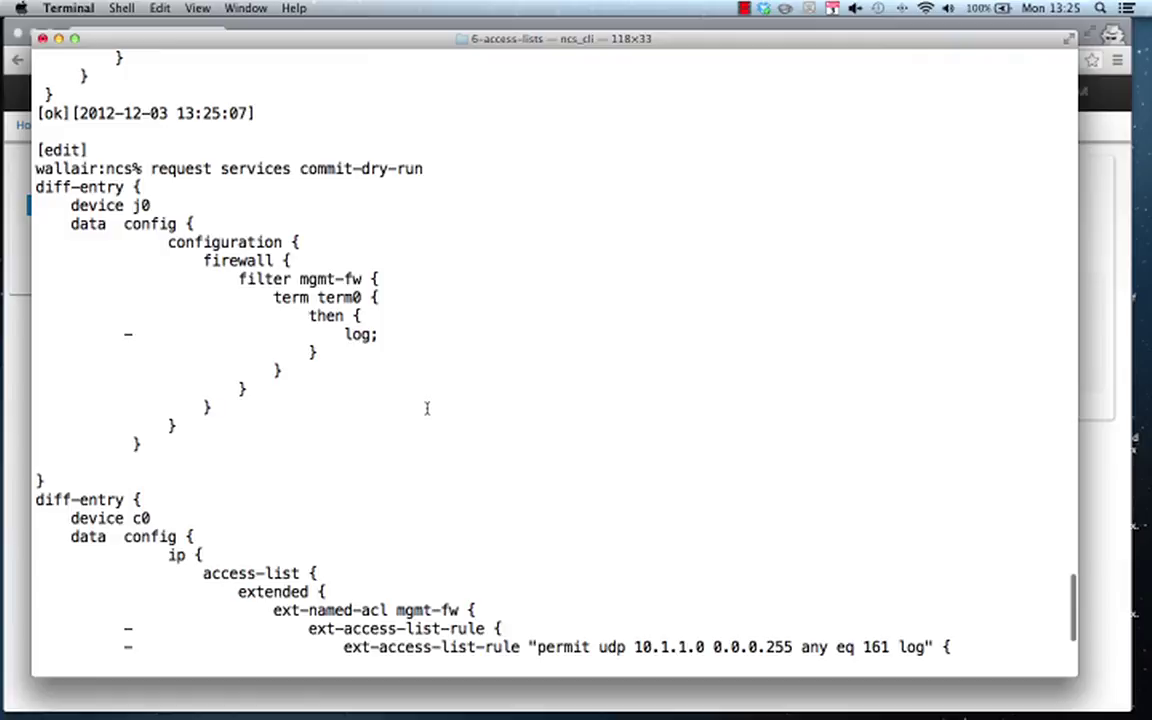
scroll(417, 397, up, 1)
scroll(396, 348, down, 5)
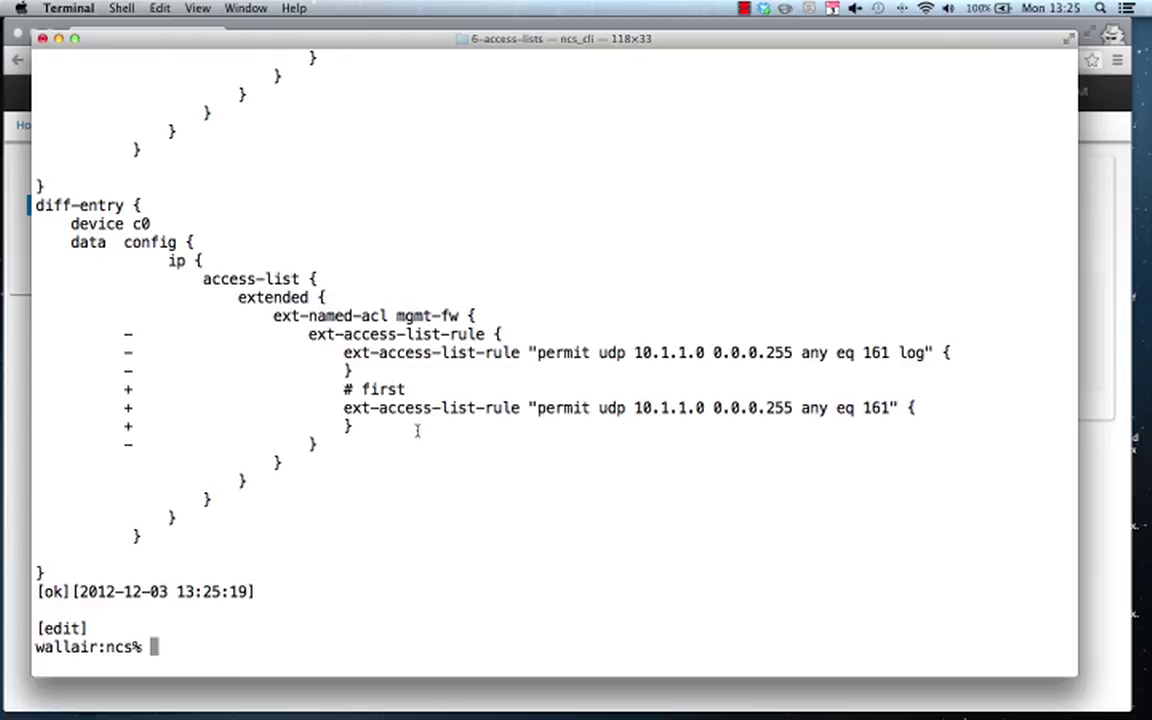
text(commit)
key(Return)
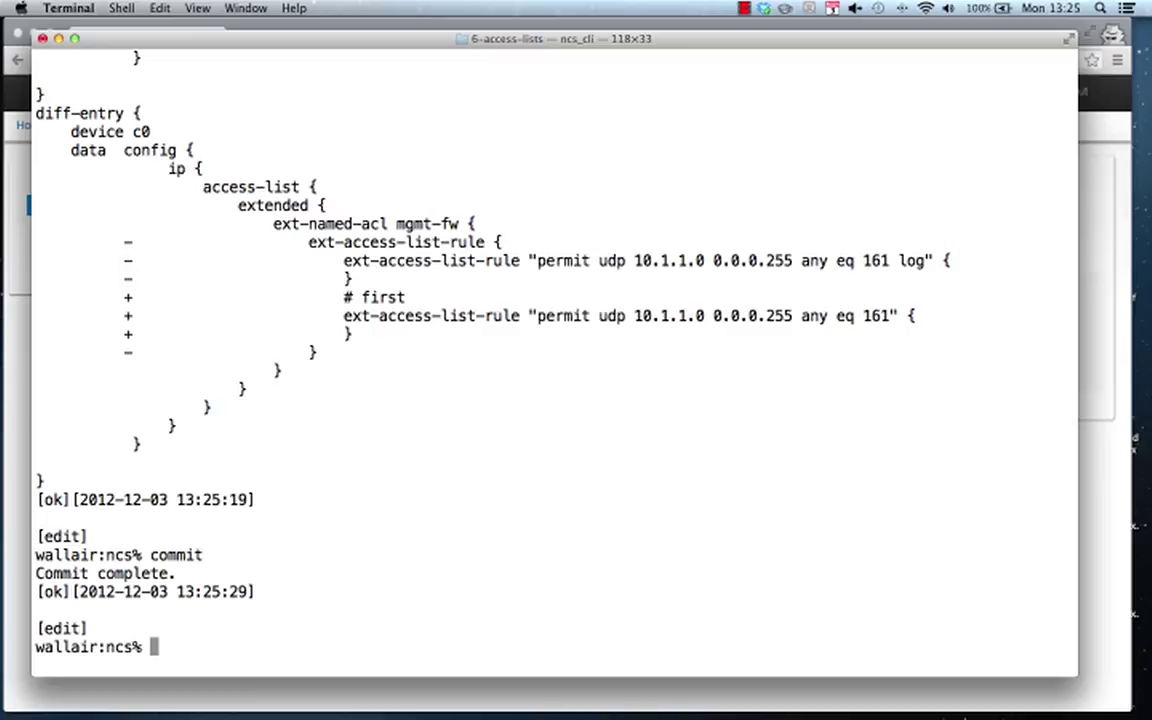
Step: Display logs/rollback0 and inspect its rule block containing log
text(run )
text(file show )
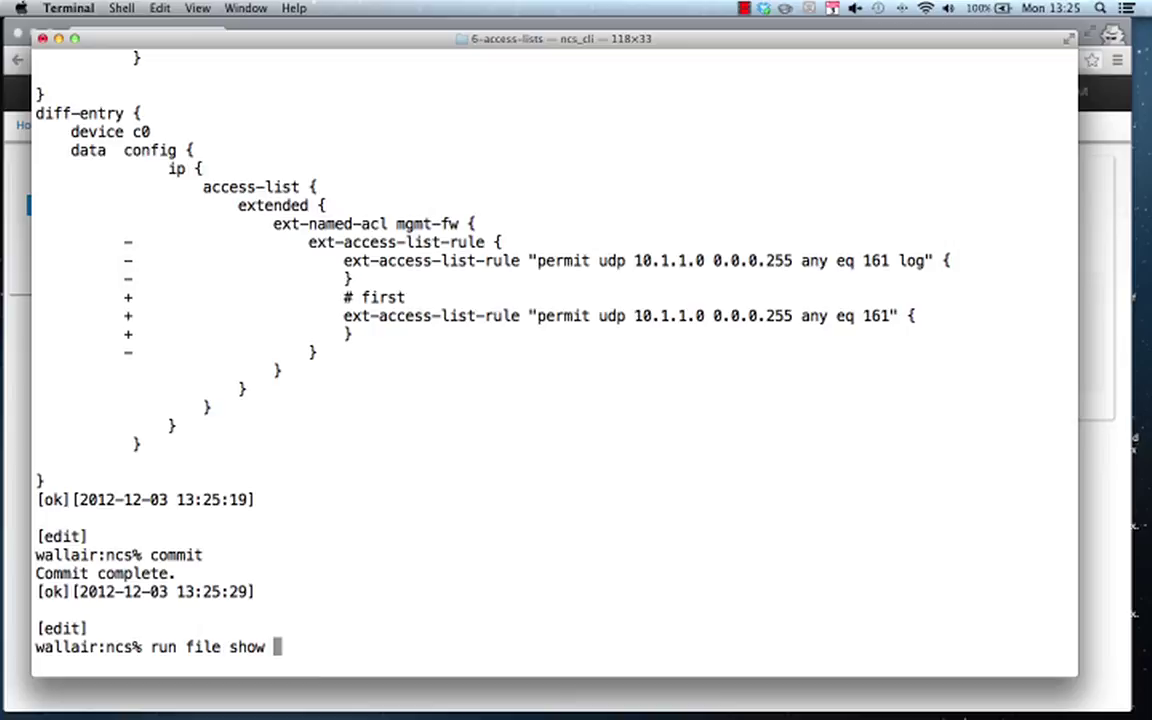
text(logs/rollback)
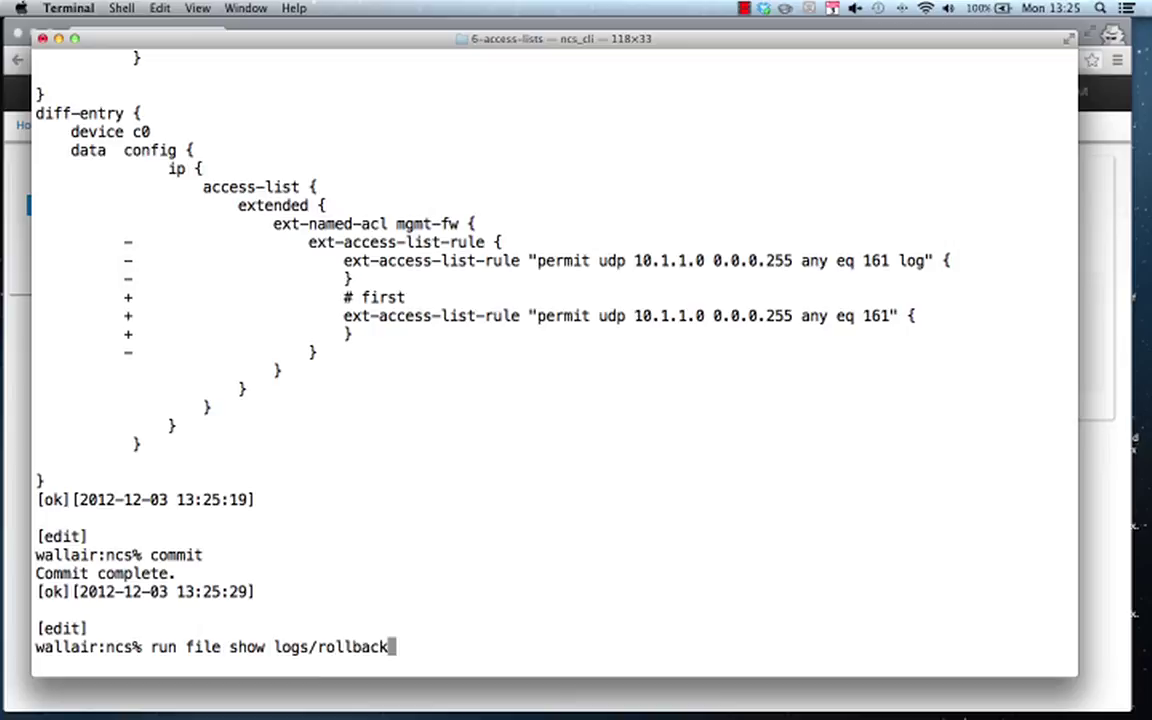
text(0)
key(Return)
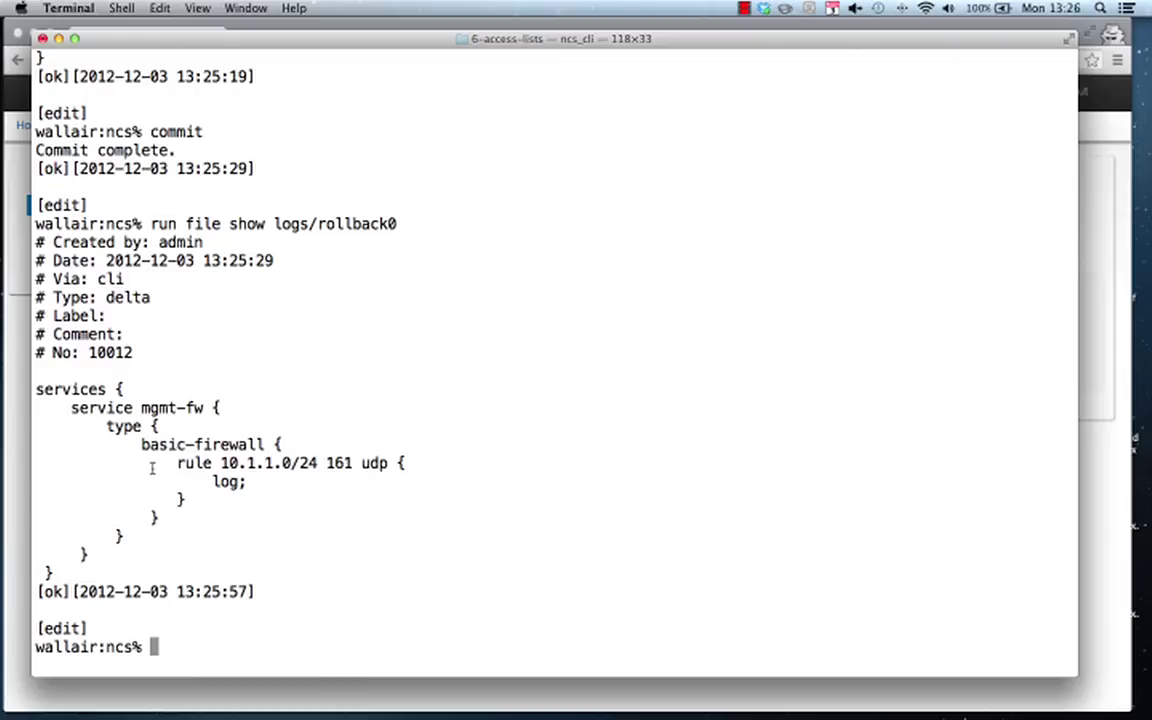
drag(152, 468, 238, 505)
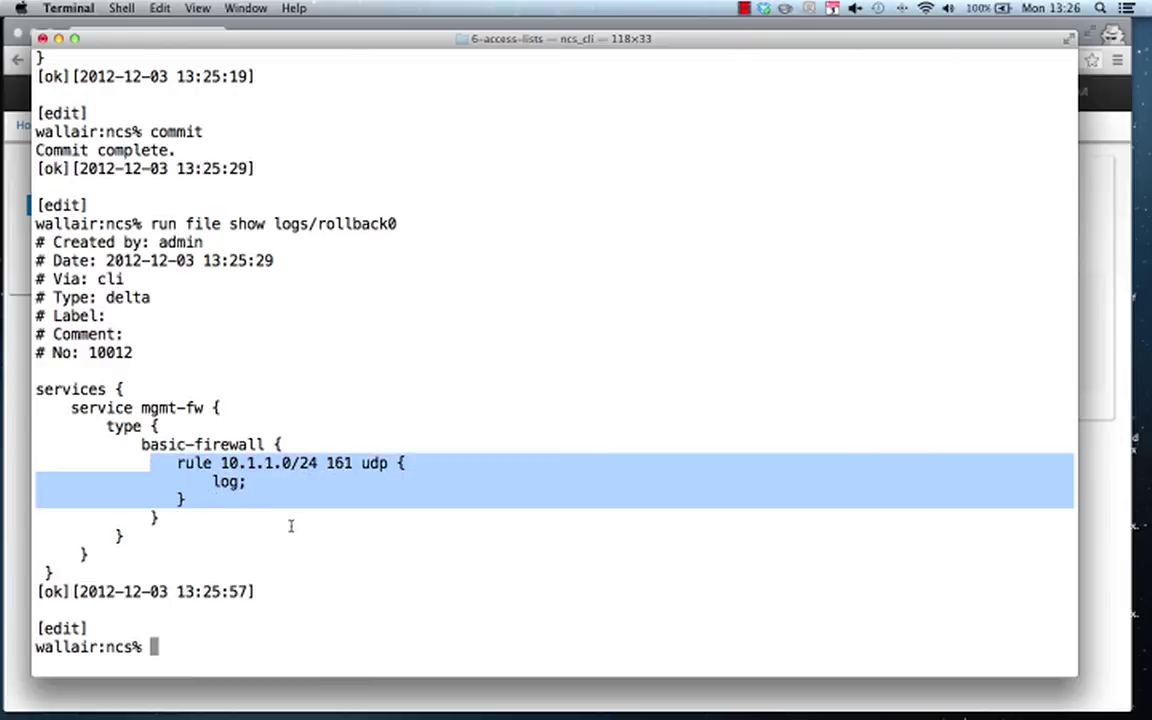
click(299, 531)
Step: Apply rollback 0, verify log is restored with 'compare running brief', and commit
text(rollback 0)
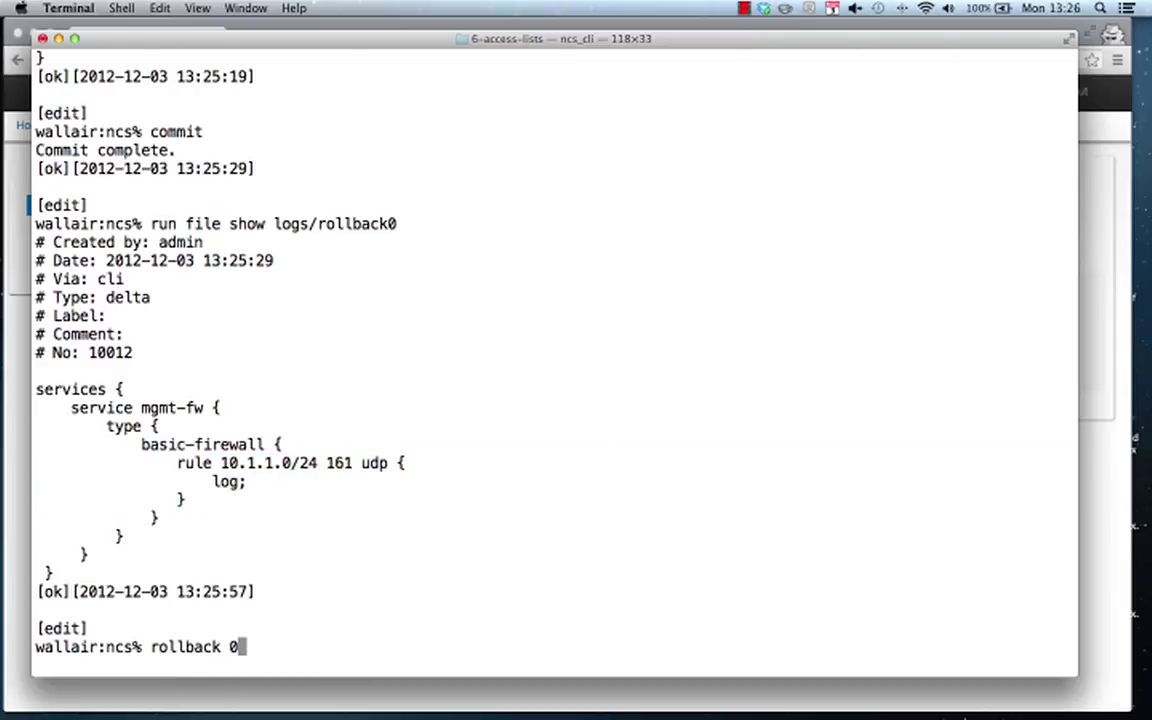
key(Return)
text(comp)
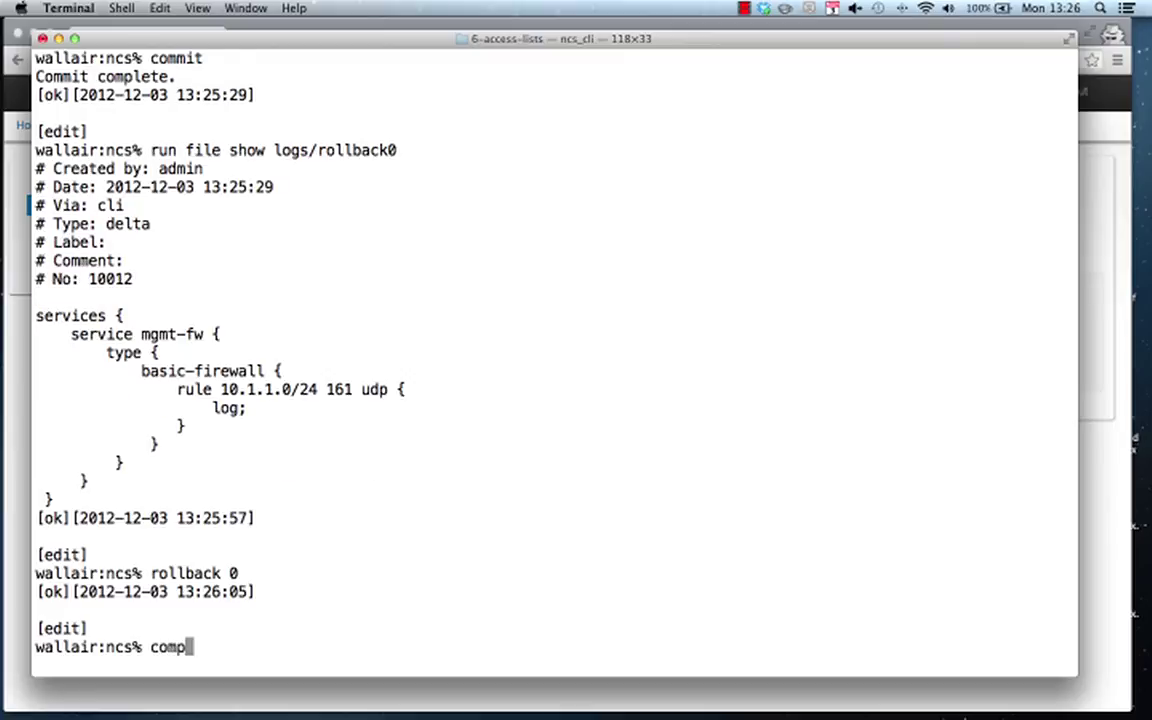
text(are running br)
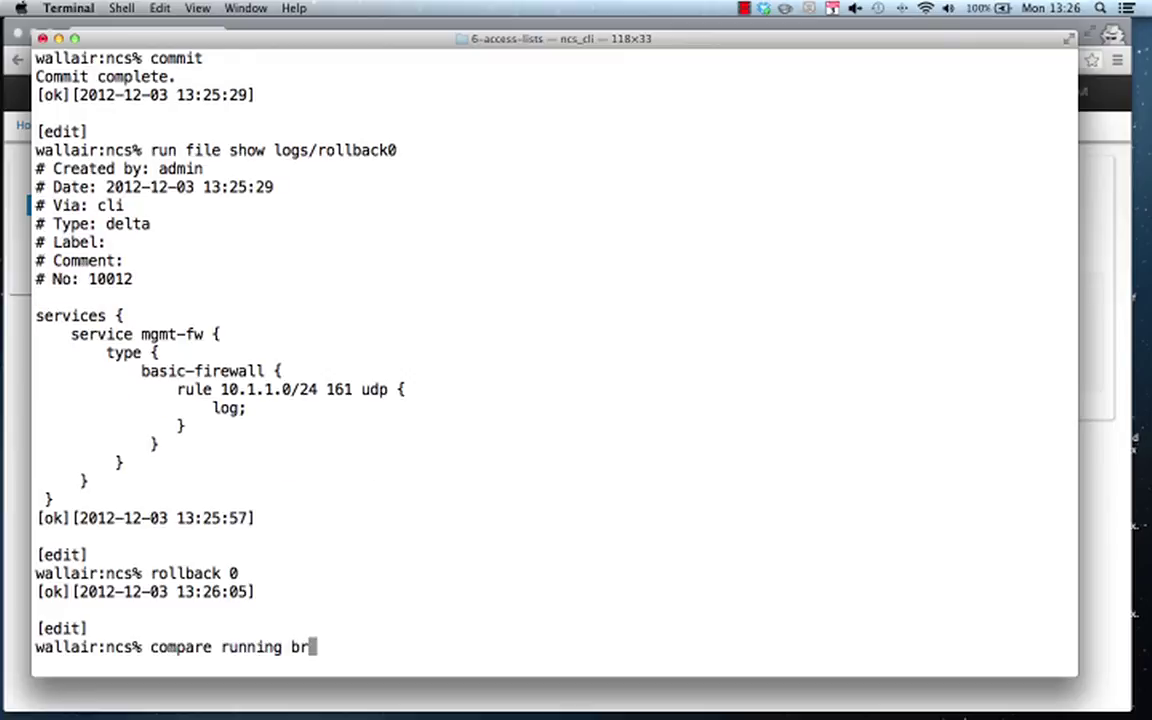
text(ief)
key(Return)
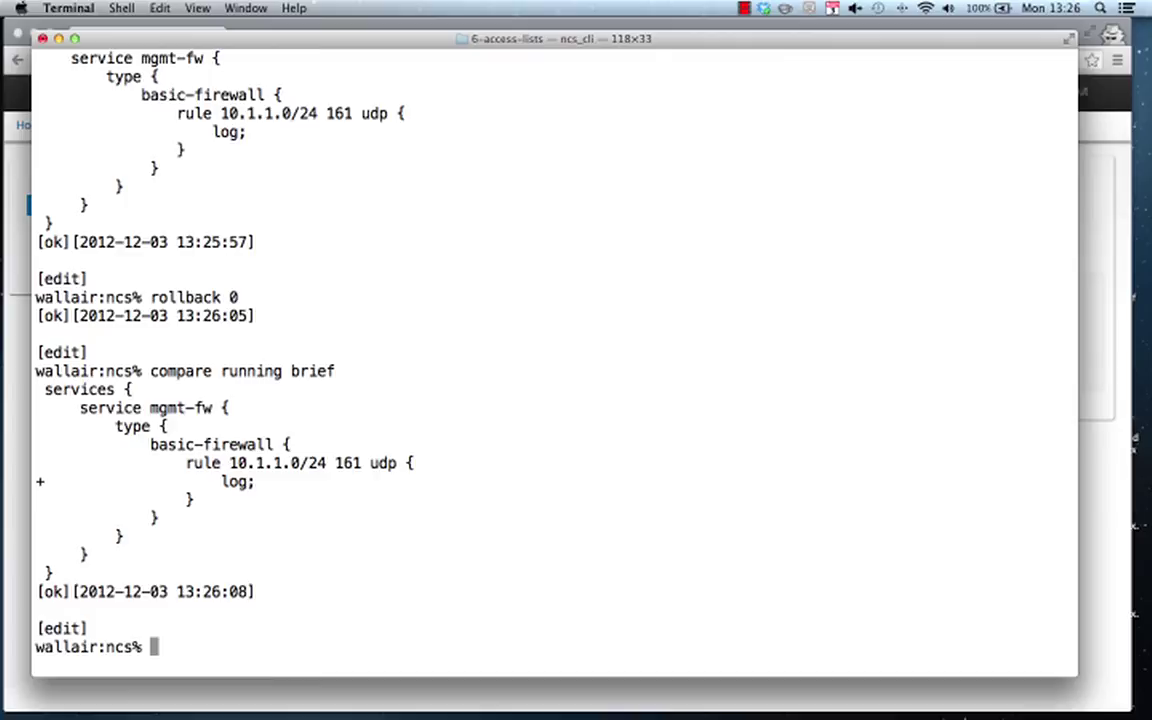
text(commit)
key(Return)
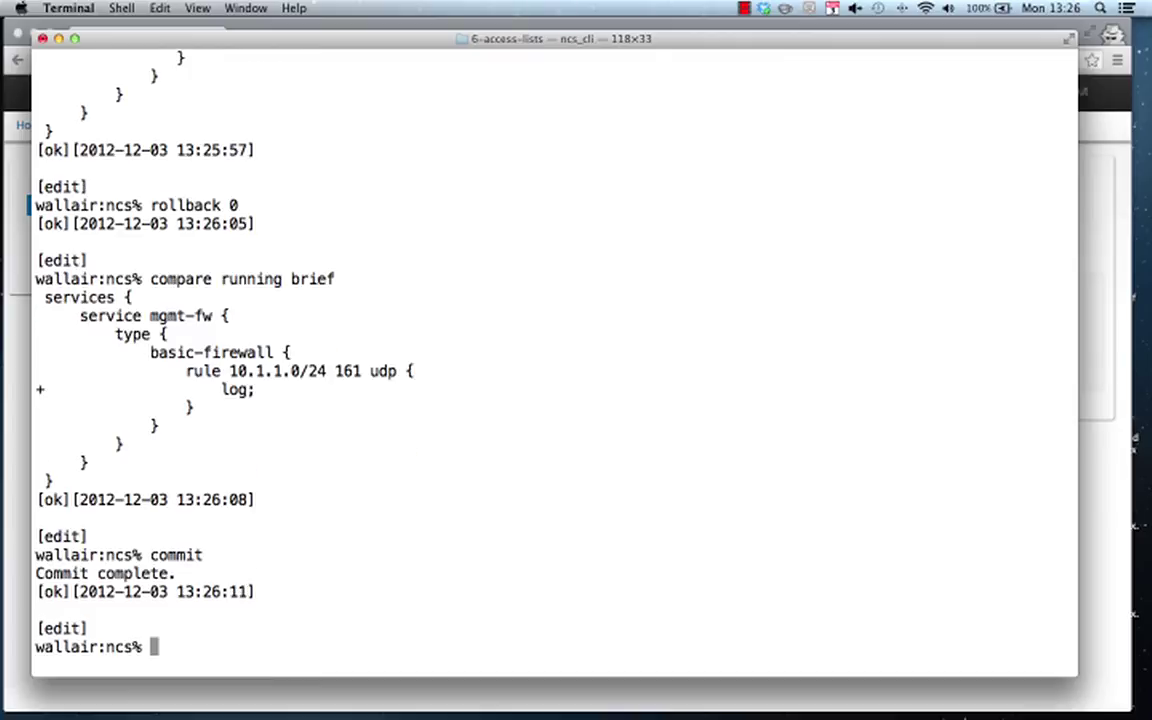